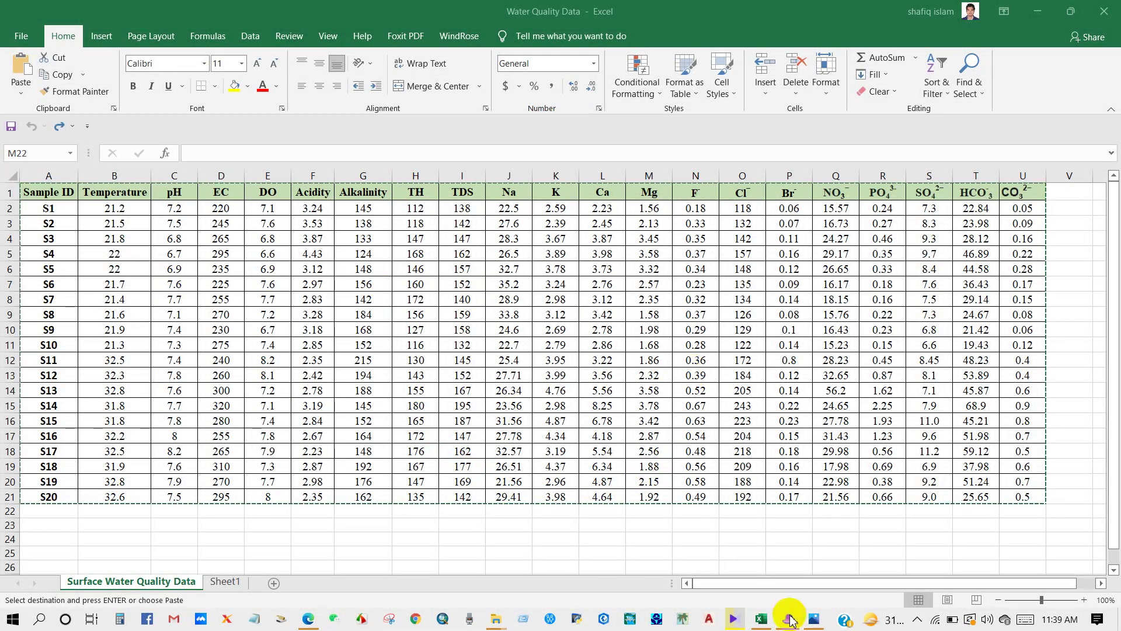
# Switch to Past and examine the pasted water quality data and the table of correlation coefficients and p-values
pyautogui.click(789, 619)
pyautogui.hscroll(6, 559, 387)
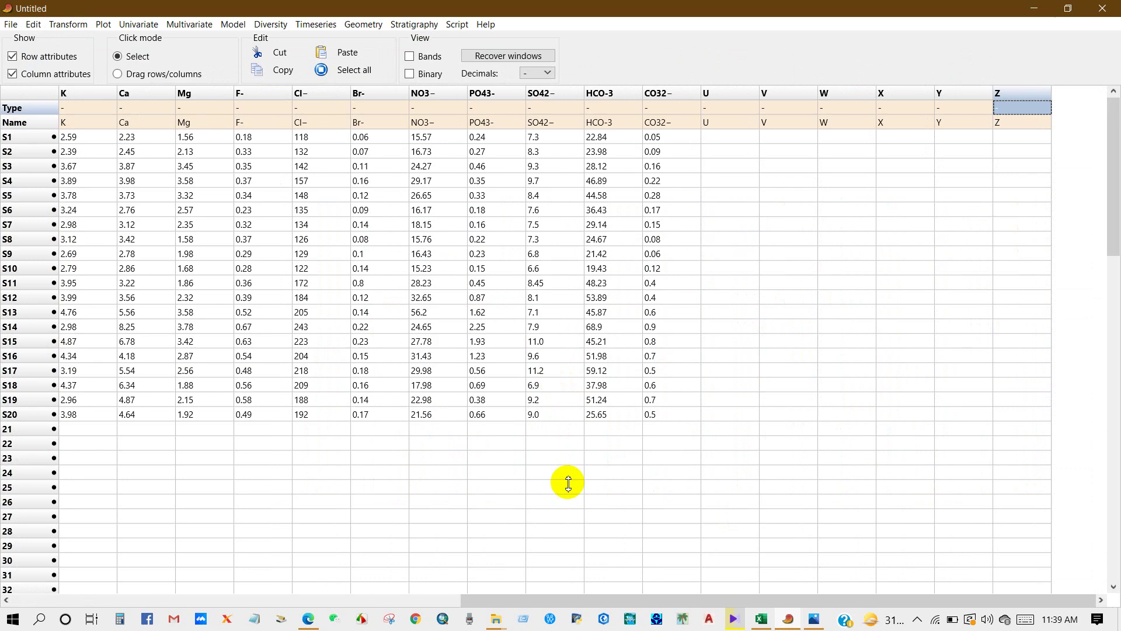
pyautogui.moveTo(546, 602); pyautogui.dragTo(144, 581)
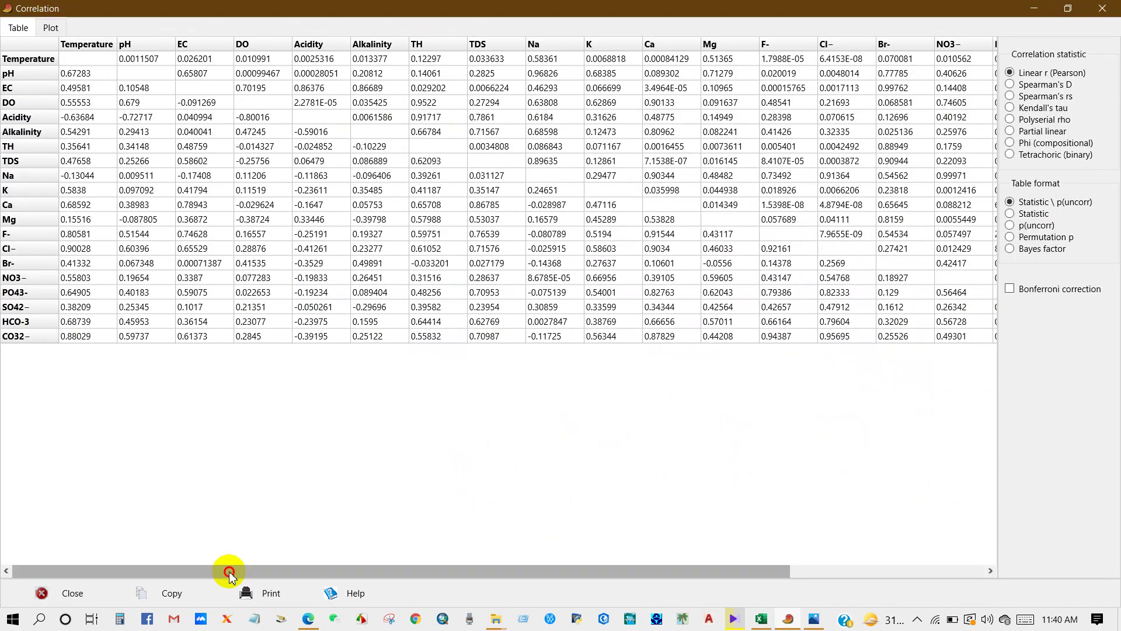
pyautogui.moveTo(229, 572); pyautogui.dragTo(167, 565)
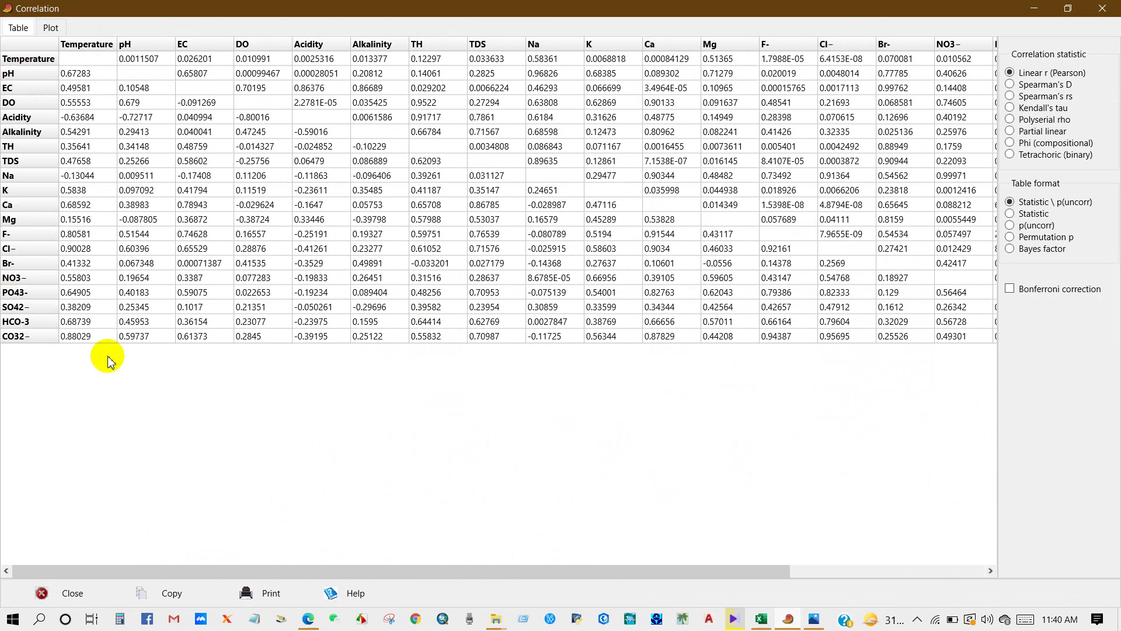
pyautogui.moveTo(245, 571)
pyautogui.mouseDown()
pyautogui.moveTo(355, 580)
pyautogui.moveTo(243, 571)
pyautogui.mouseUp()
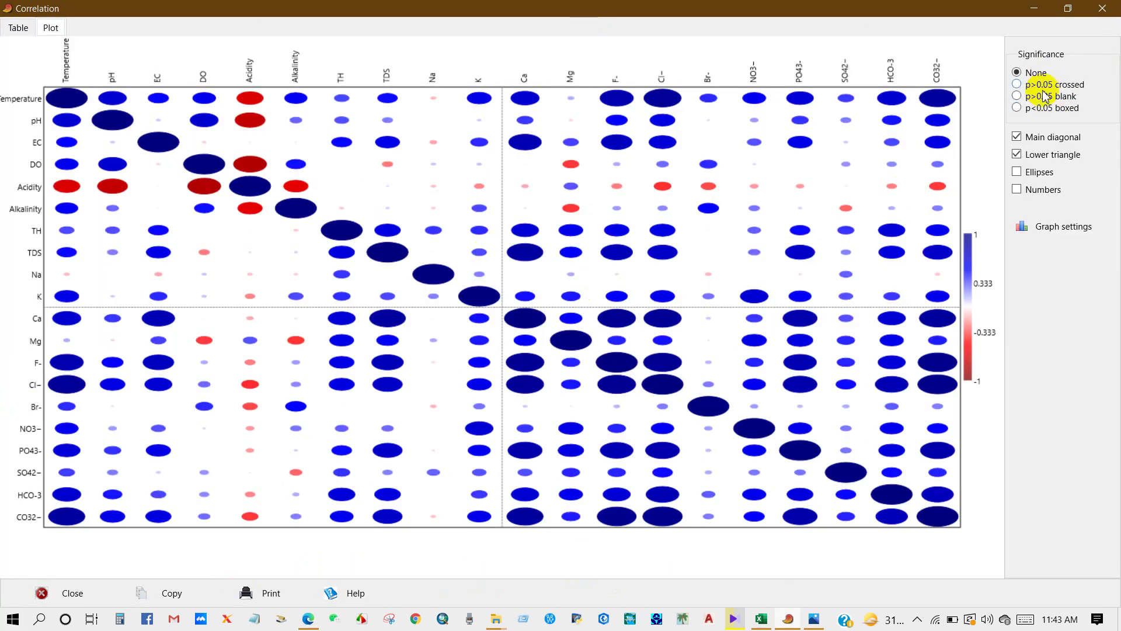
# Compare the crossed and blank significance styles on the correlation plot, choose p<0.05 boxed, and turn on numbers
pyautogui.click(1017, 84)
pyautogui.click(1017, 96)
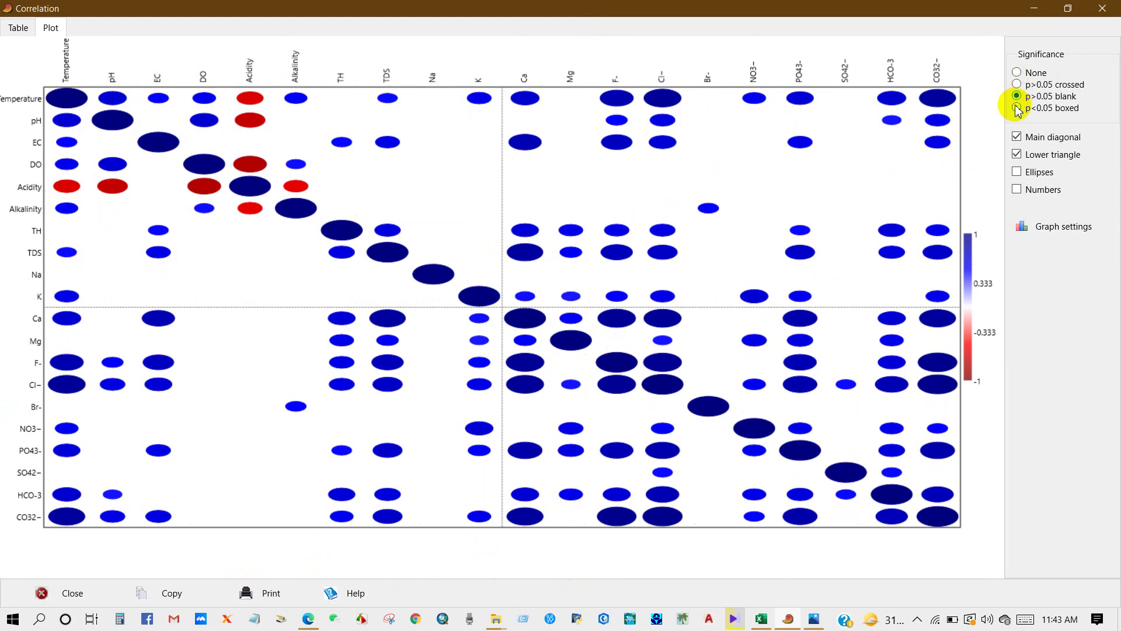
pyautogui.click(1017, 108)
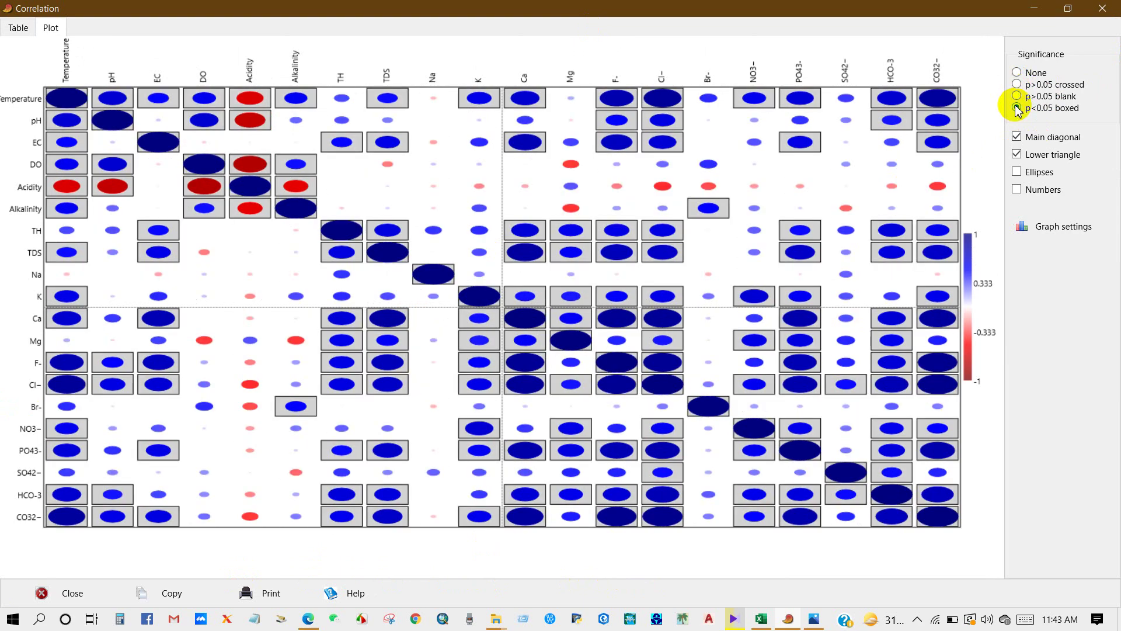
pyautogui.click(1017, 190)
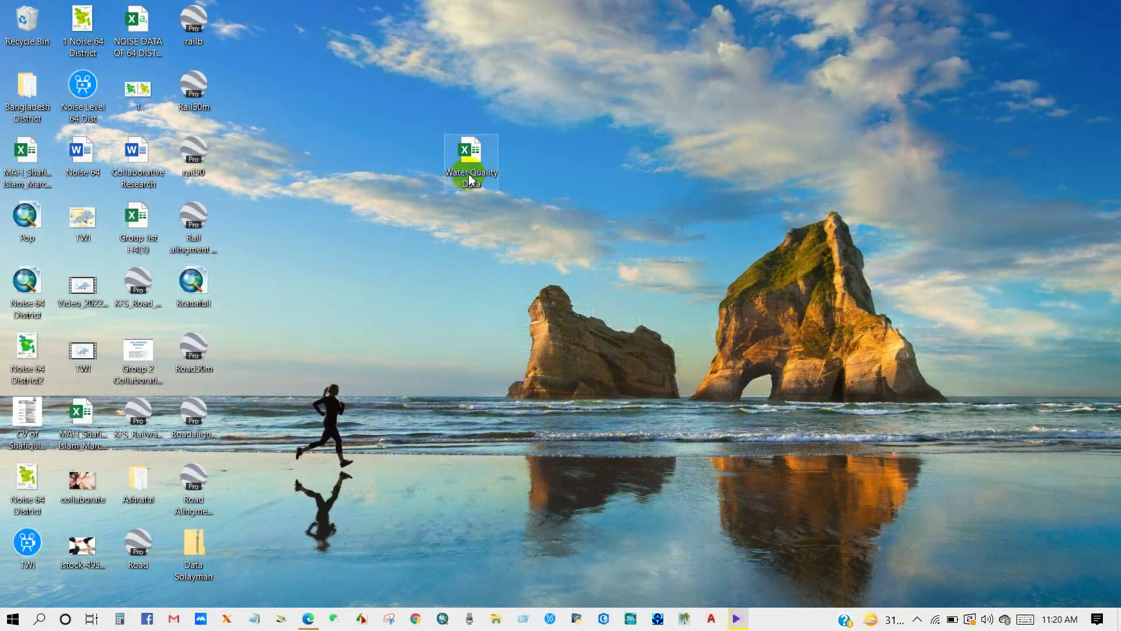
# Open the Water Quality Data workbook from the desktop and review its full data table, from Sample ID to the carbonate column
pyautogui.doubleClick(470, 178)
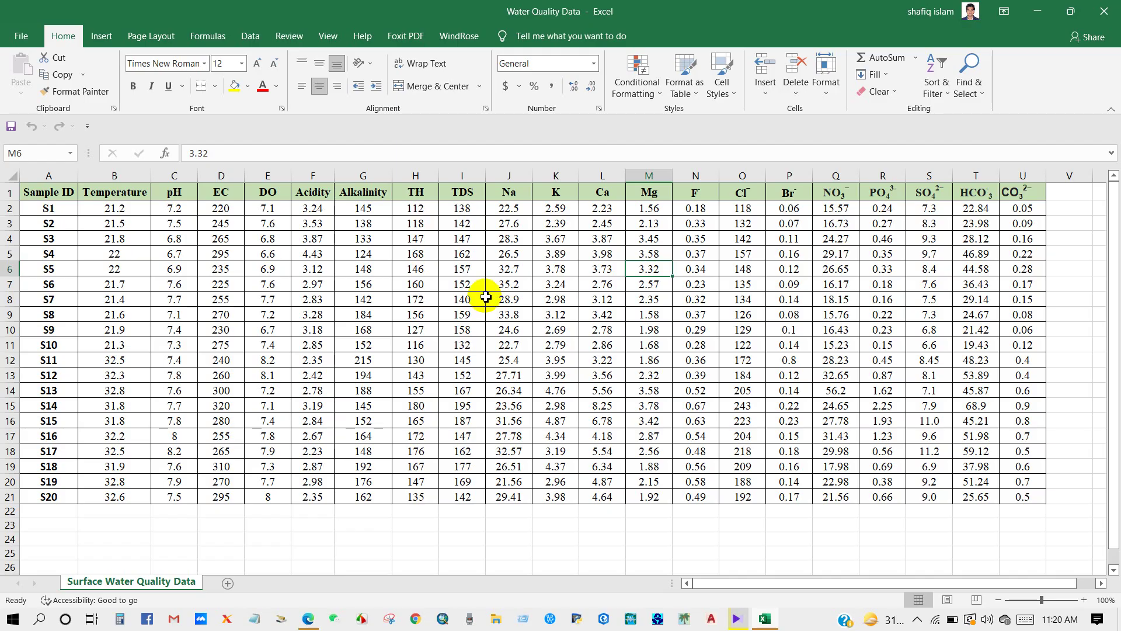
pyautogui.moveTo(66, 192); pyautogui.dragTo(1019, 497)
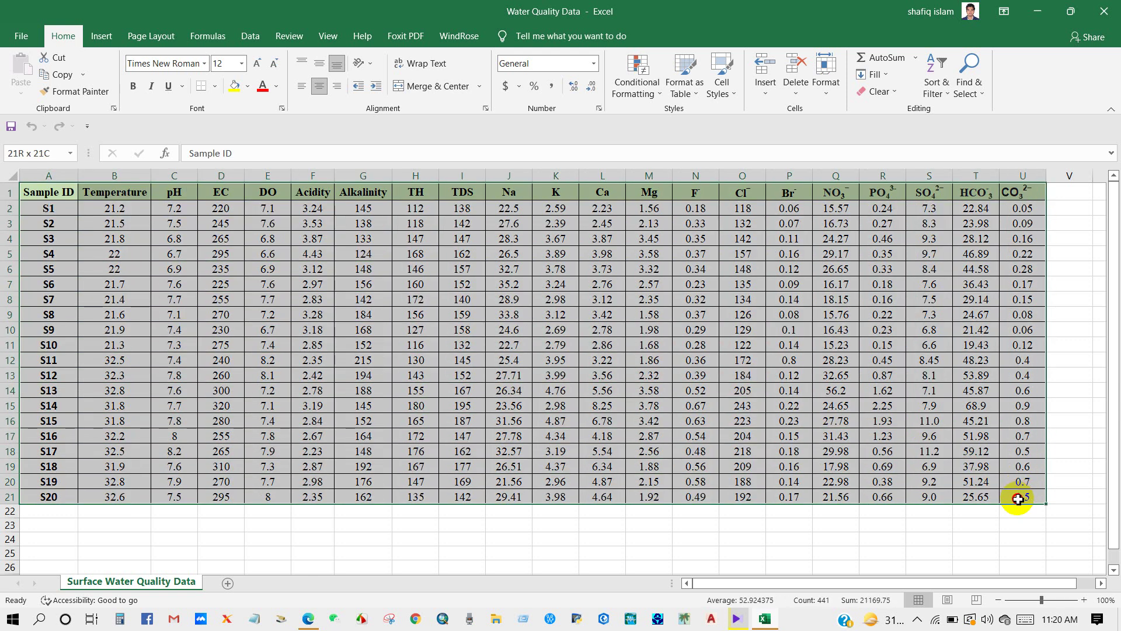
pyautogui.click(768, 524)
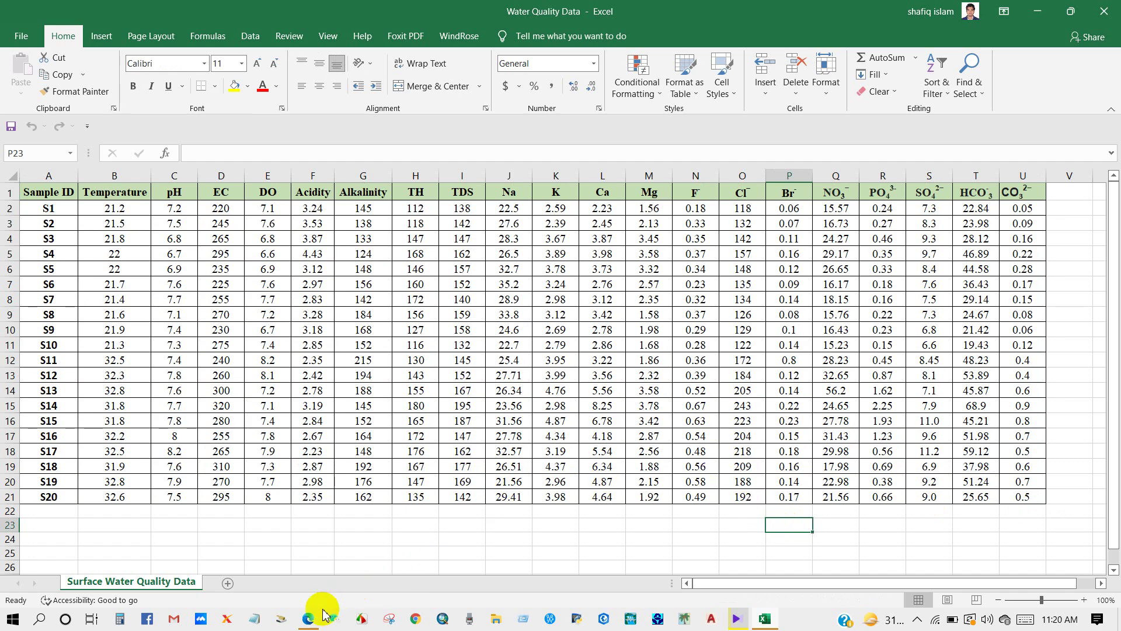
# Switch to the Edge browser, search Google for "past 4 software", and open the Natural History Museum's Past 4 page
pyautogui.click(308, 620)
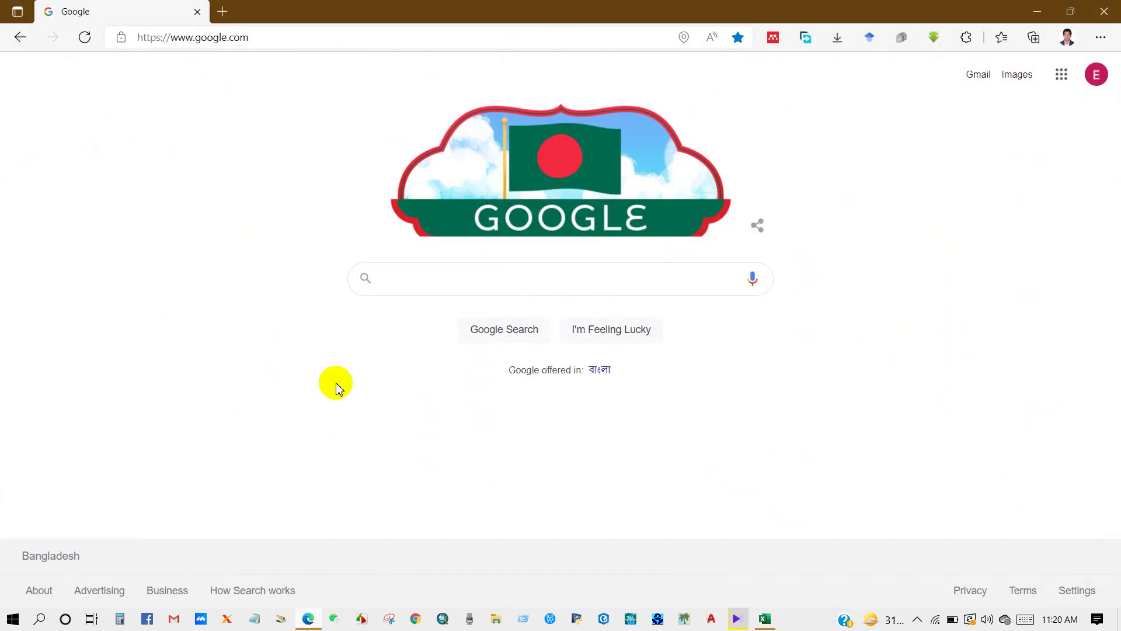
pyautogui.click(380, 295)
pyautogui.write('pa')
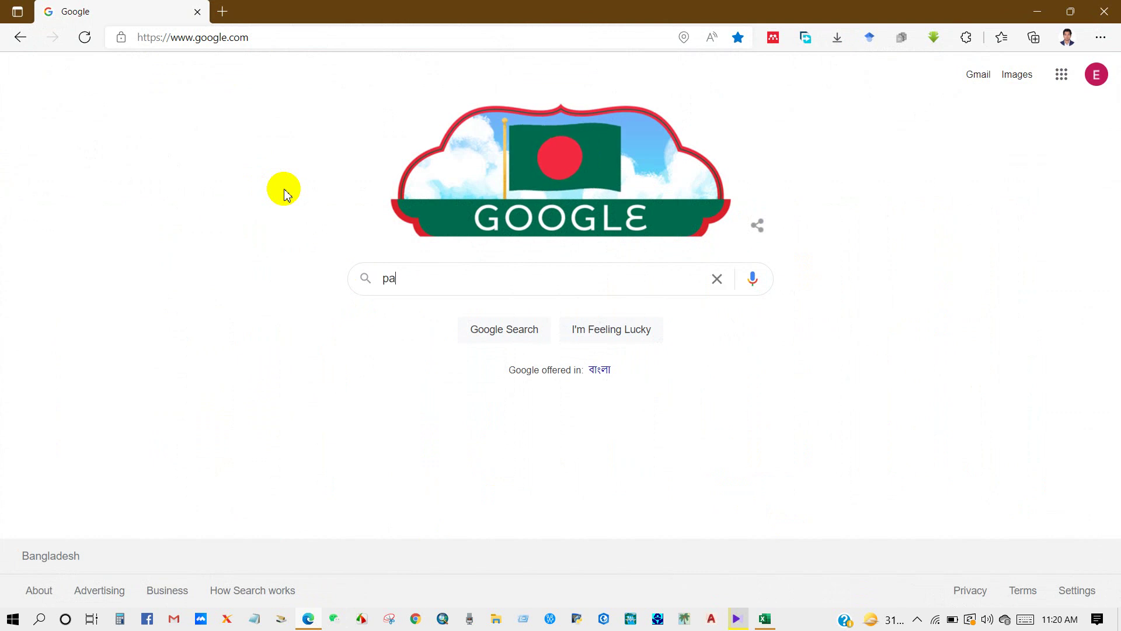
pyautogui.write('st 4 ')
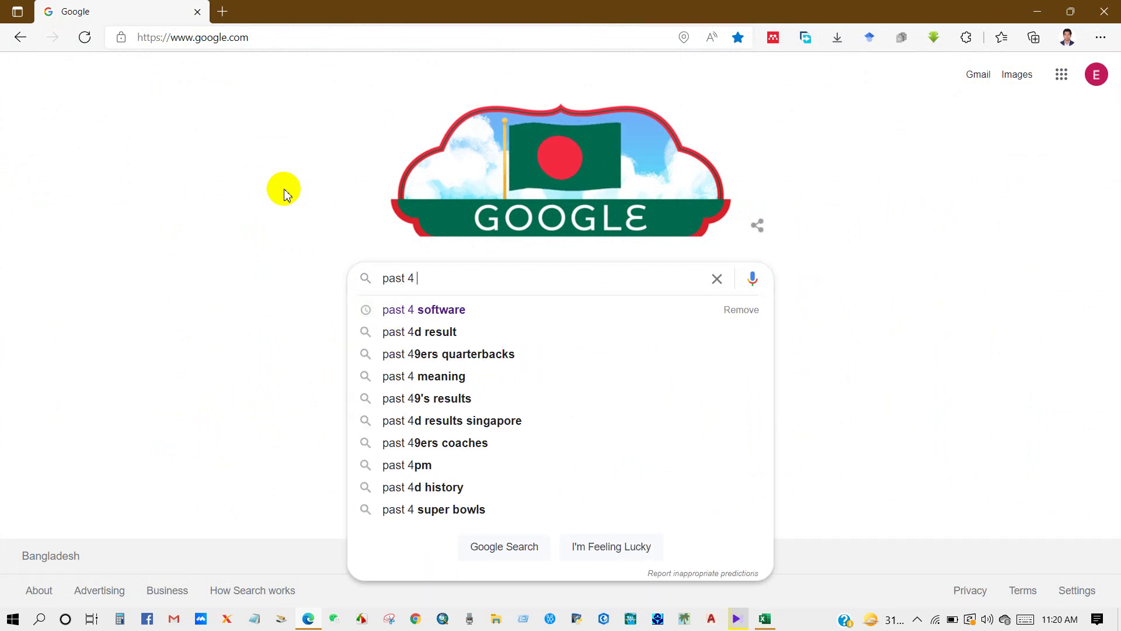
pyautogui.write('software')
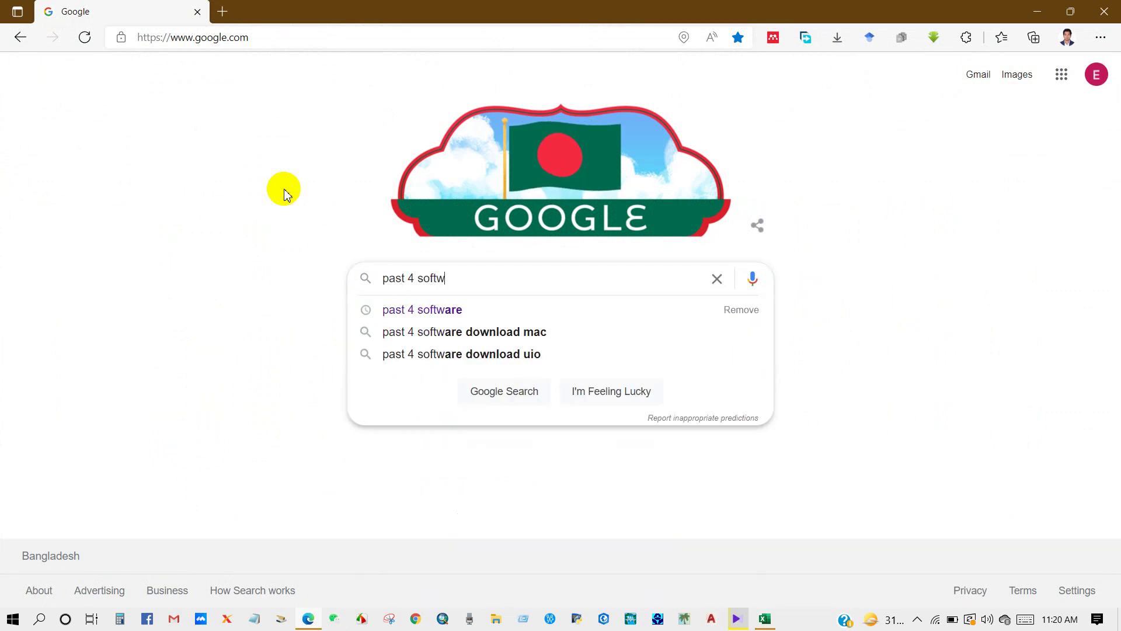
pyautogui.click(425, 309)
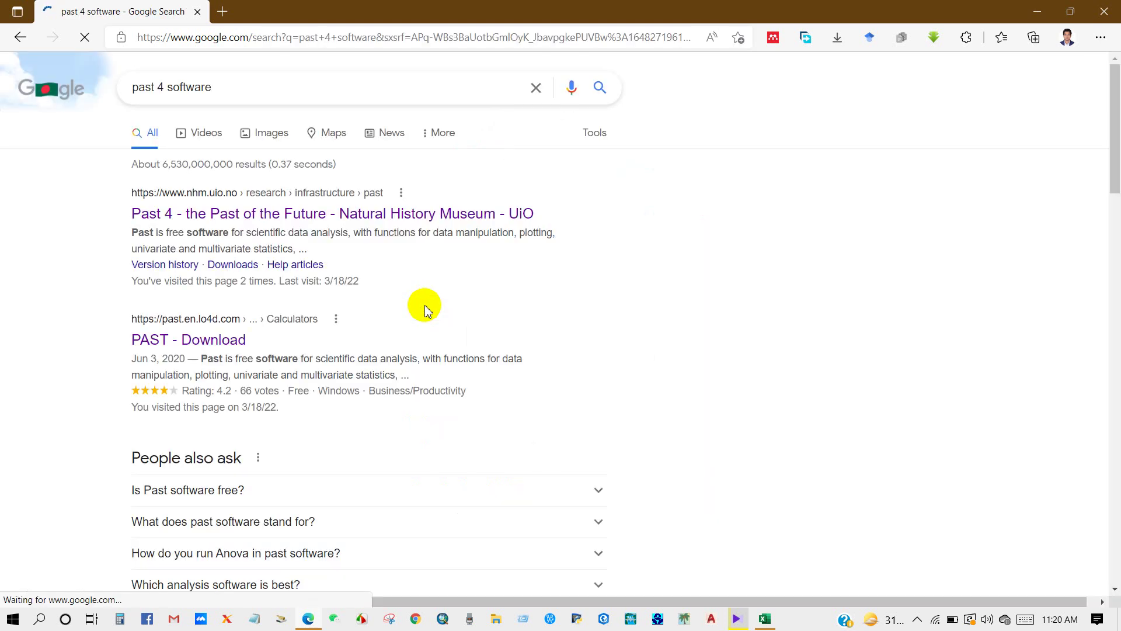
pyautogui.click(237, 219)
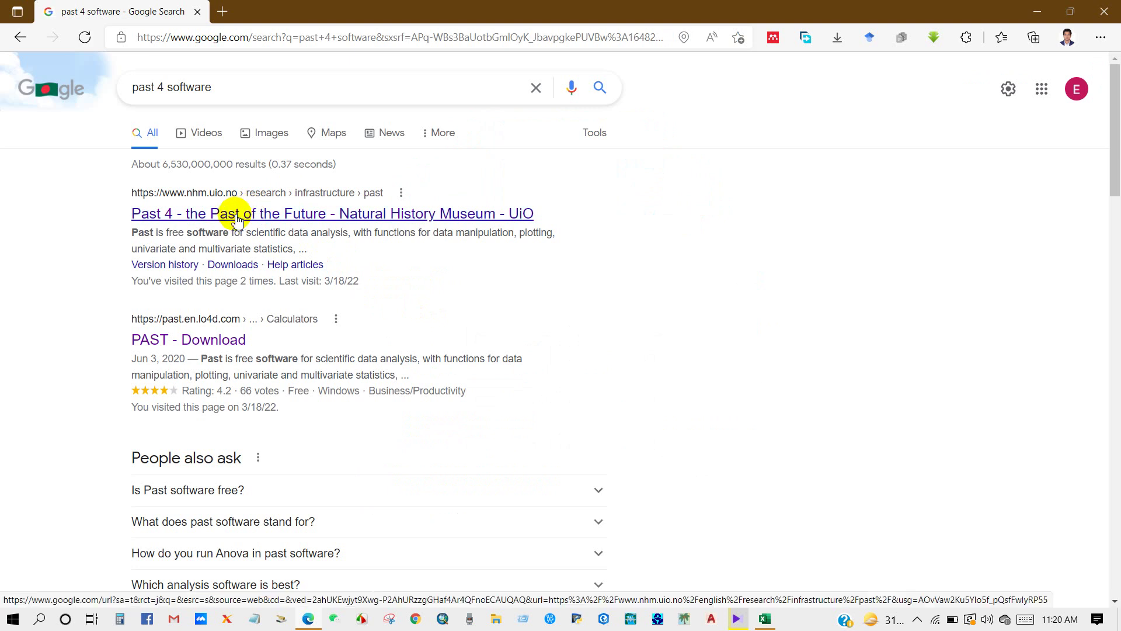
# Download Past version 4.10 for 64-bit Windows from the page's Downloads section
pyautogui.moveTo(199, 280); pyautogui.dragTo(730, 284)
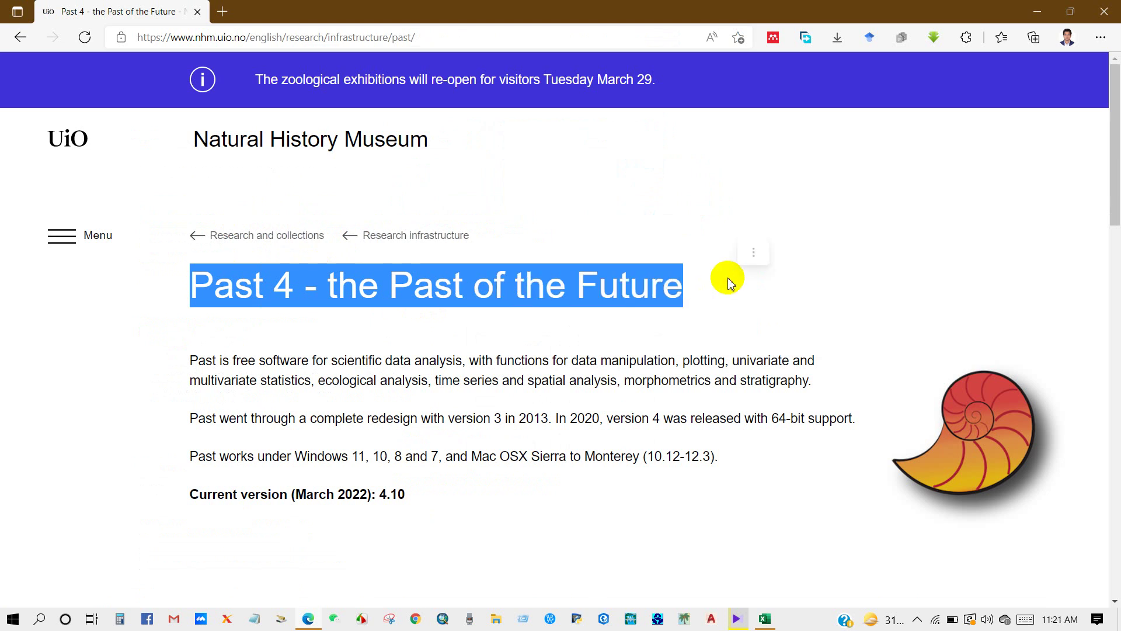
pyautogui.click(624, 324)
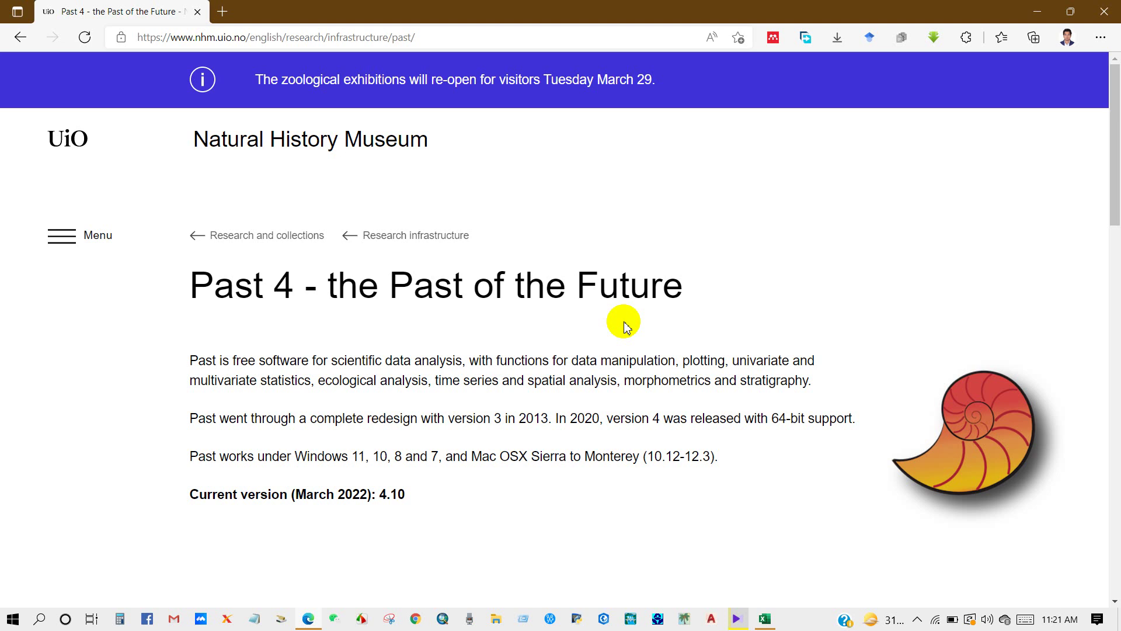
pyautogui.scroll(-8, 623, 325)
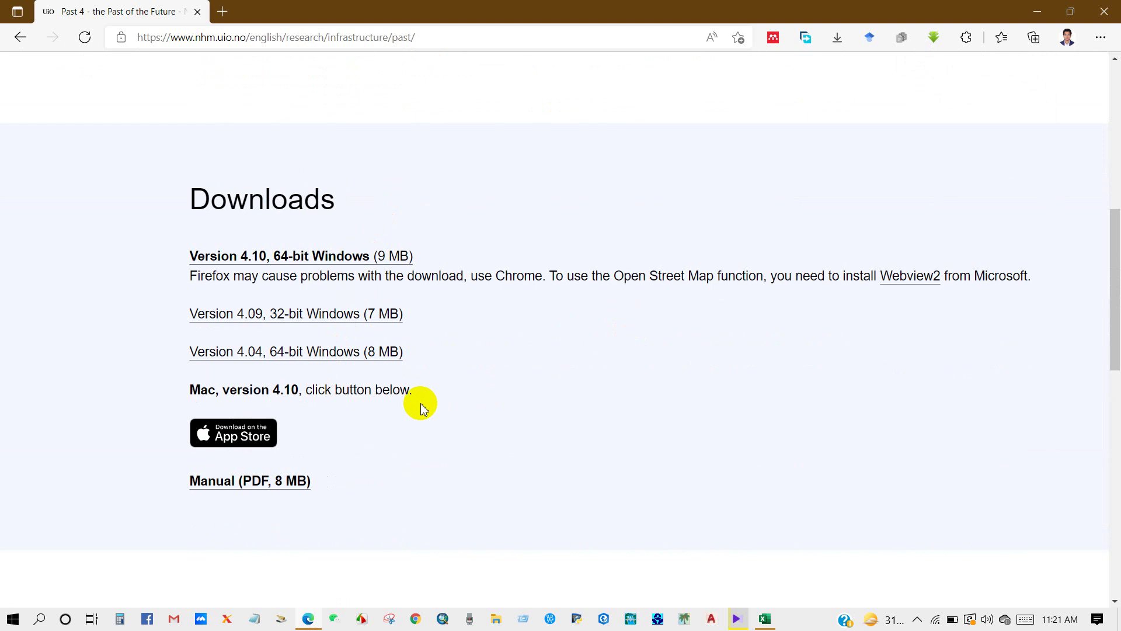
pyautogui.click(295, 259)
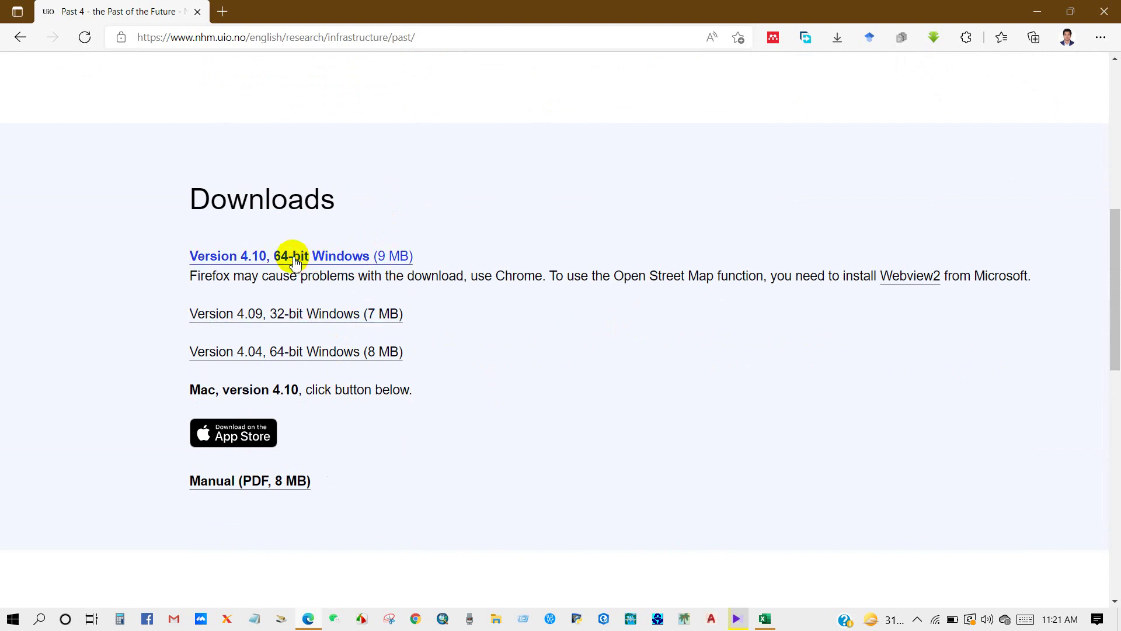
# Find past4.10.zip in Free Download Manager and show it in its download folder
pyautogui.click(789, 616)
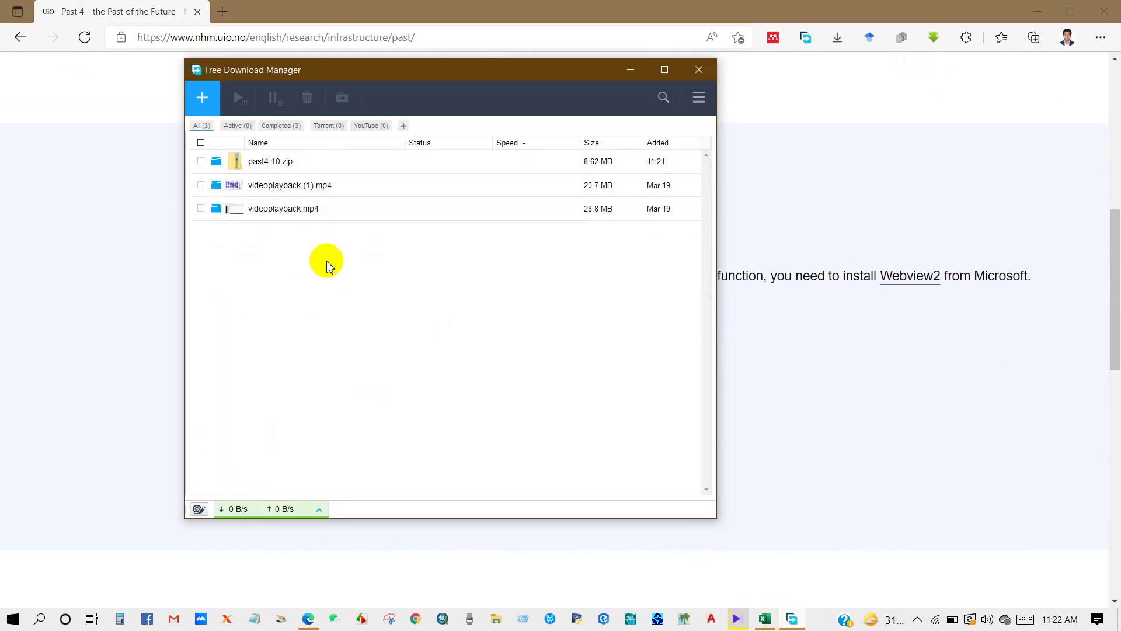
pyautogui.click(270, 168)
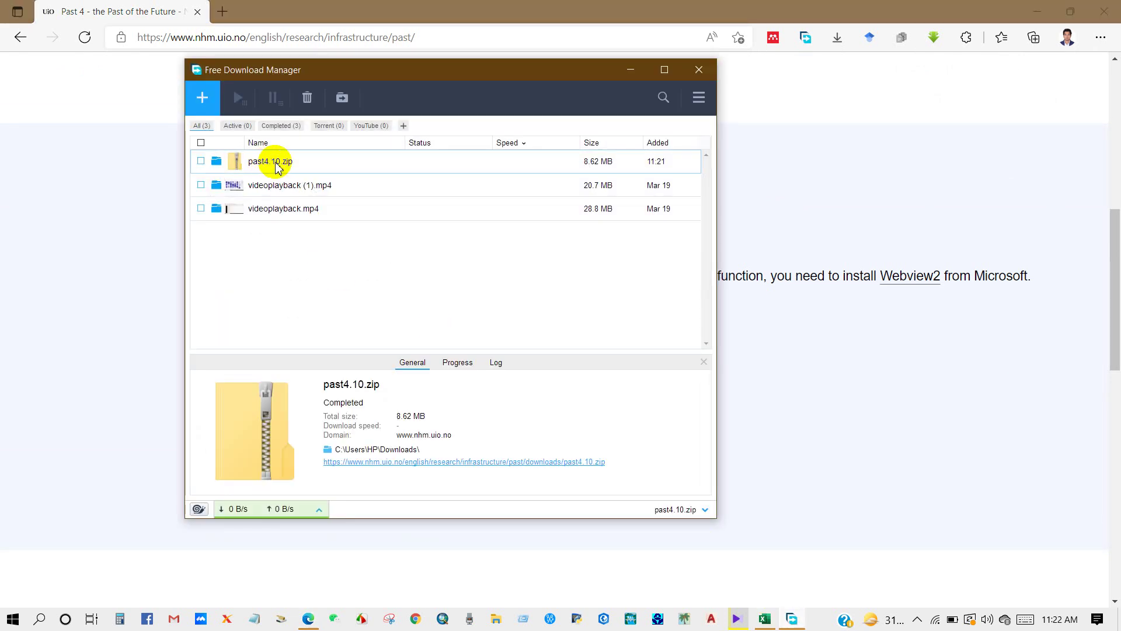
pyautogui.rightClick(278, 164)
pyautogui.click(292, 183)
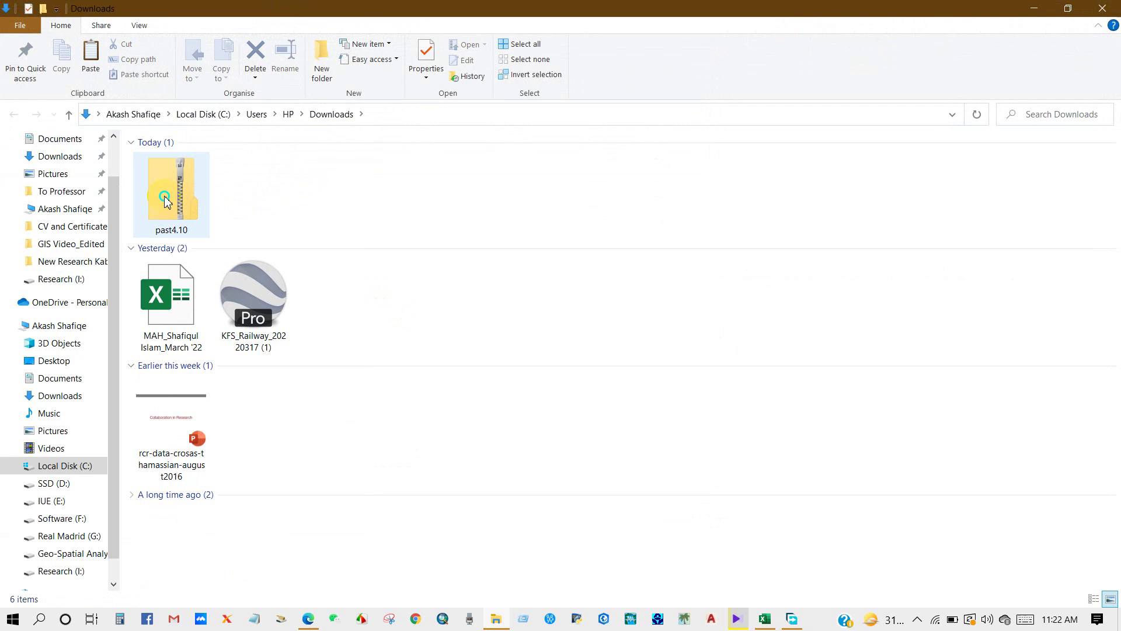
# Move the past4.10 archive from Downloads to the Software (Research) folder on the F: drive
pyautogui.rightClick(166, 200)
pyautogui.click(194, 426)
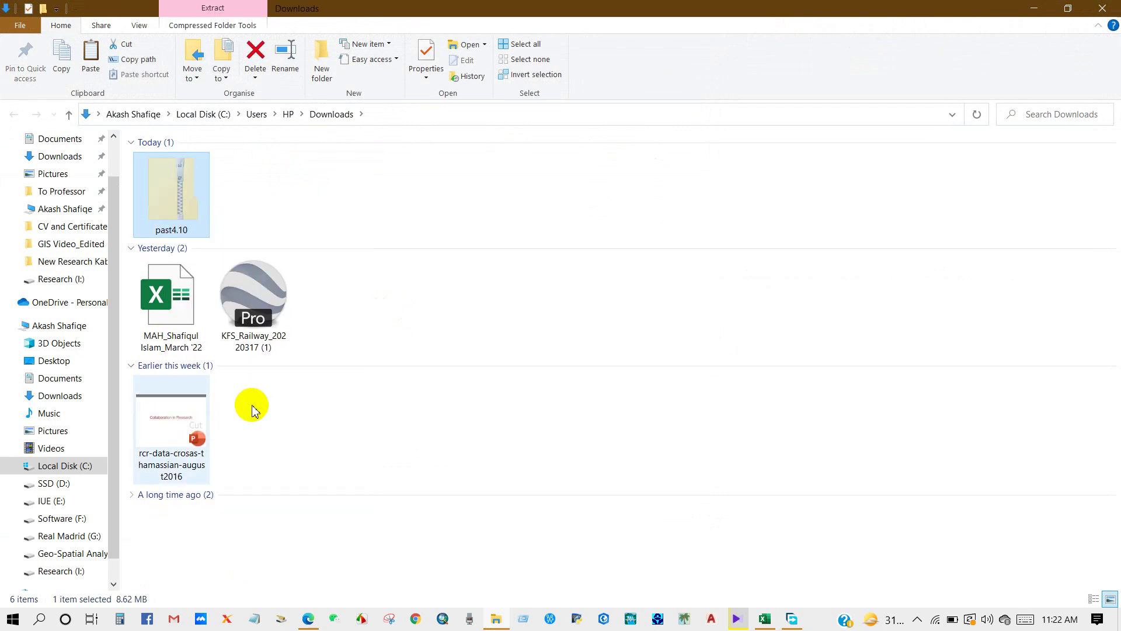
pyautogui.click(56, 522)
pyautogui.click(653, 185)
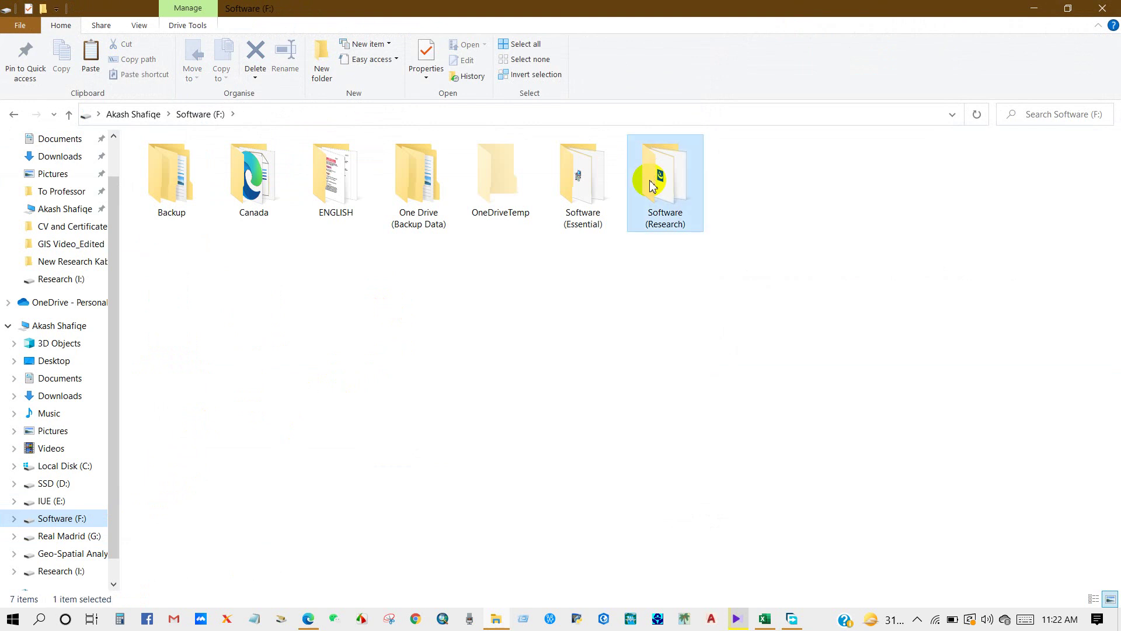
pyautogui.doubleClick(651, 183)
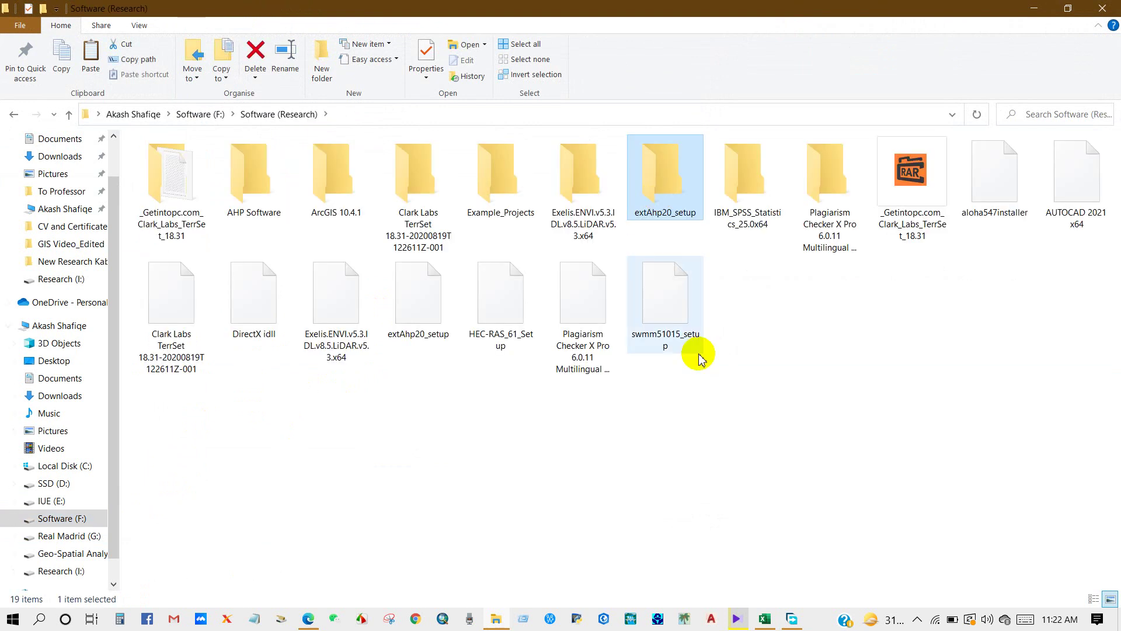
pyautogui.rightClick(717, 462)
pyautogui.click(760, 352)
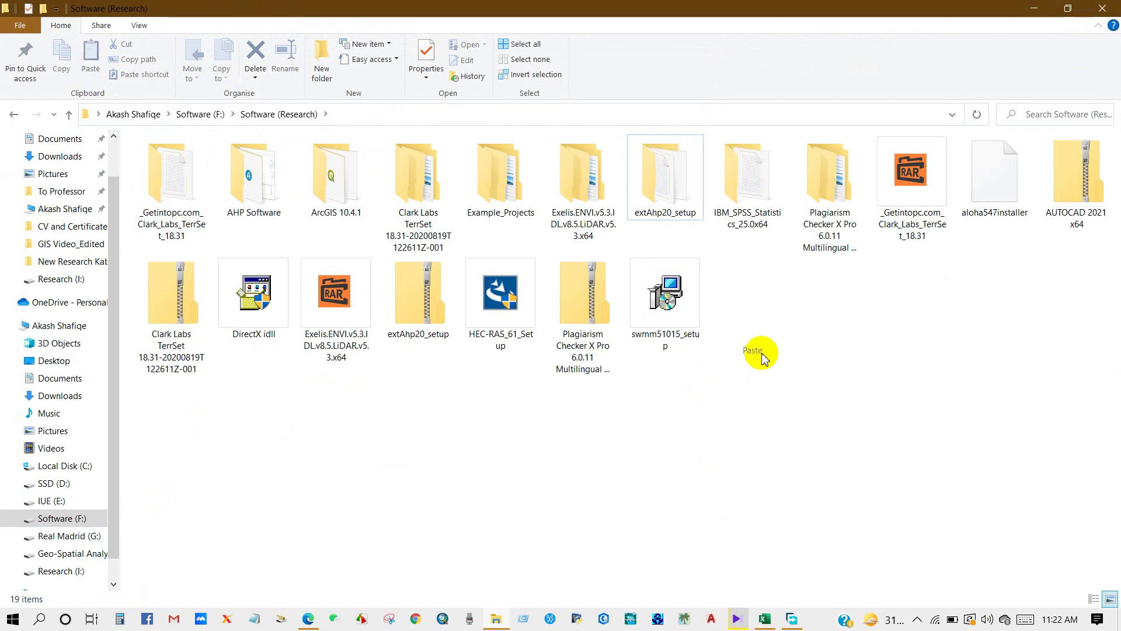
# Extract the past4.10 archive into a past4.10 folder and launch the Past4.10 application in a maximized window
pyautogui.click(597, 315)
pyautogui.rightClick(578, 300)
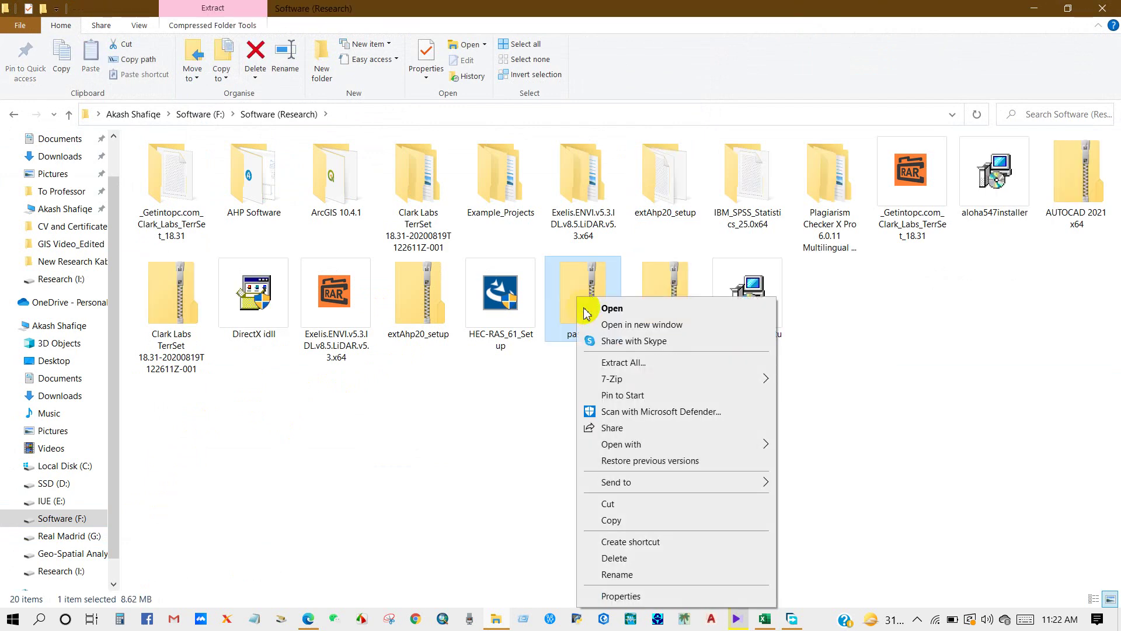
pyautogui.click(617, 362)
pyautogui.click(660, 460)
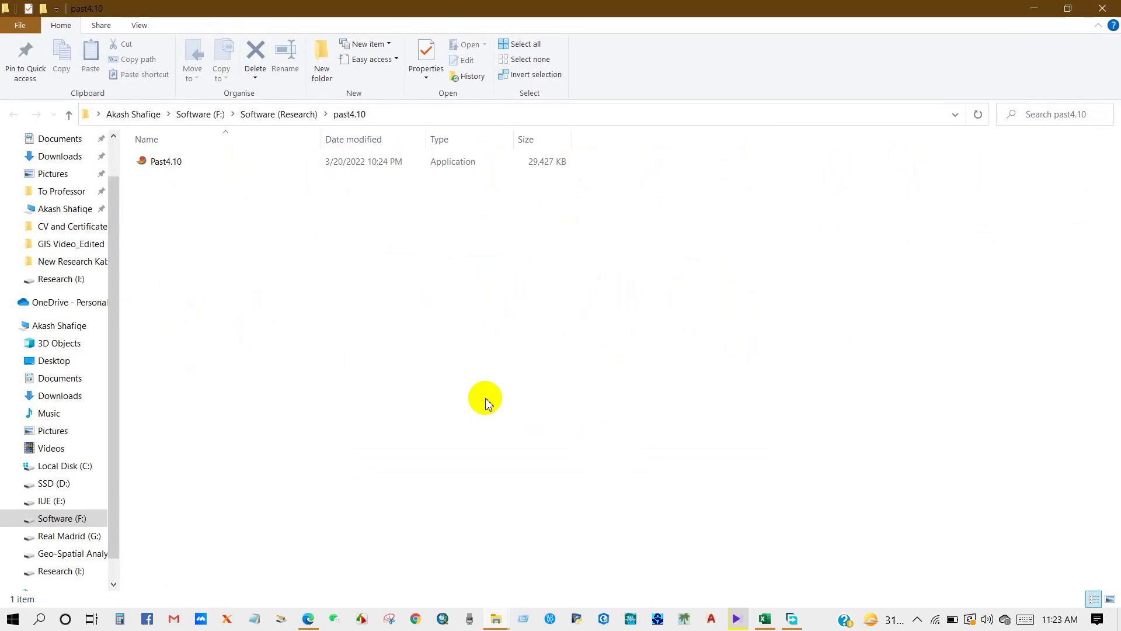
pyautogui.doubleClick(168, 163)
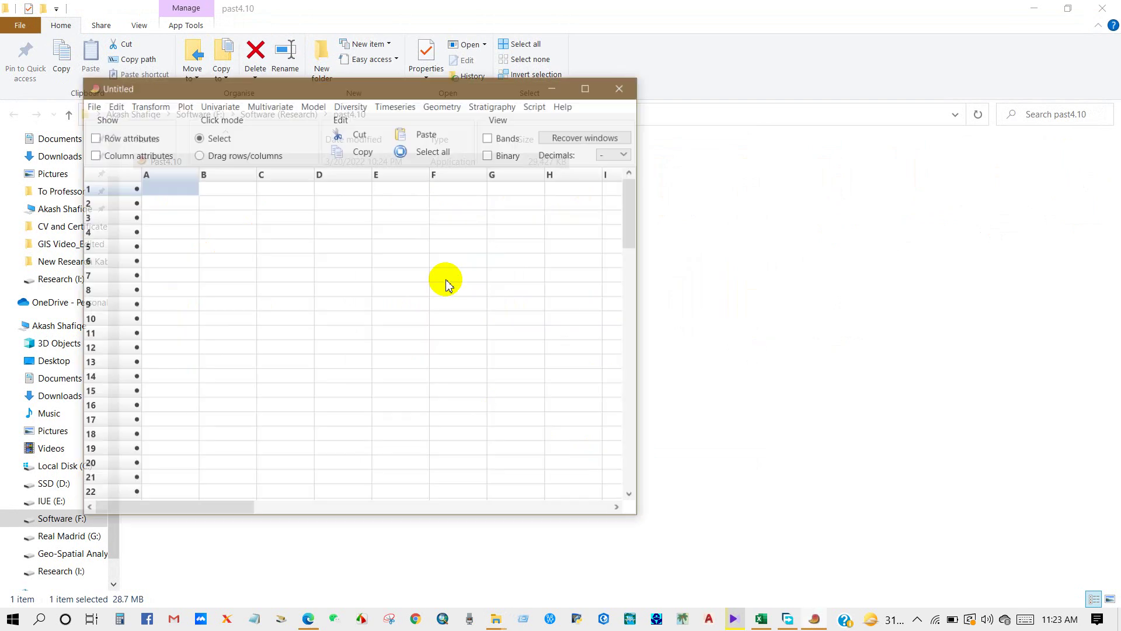
pyautogui.click(589, 86)
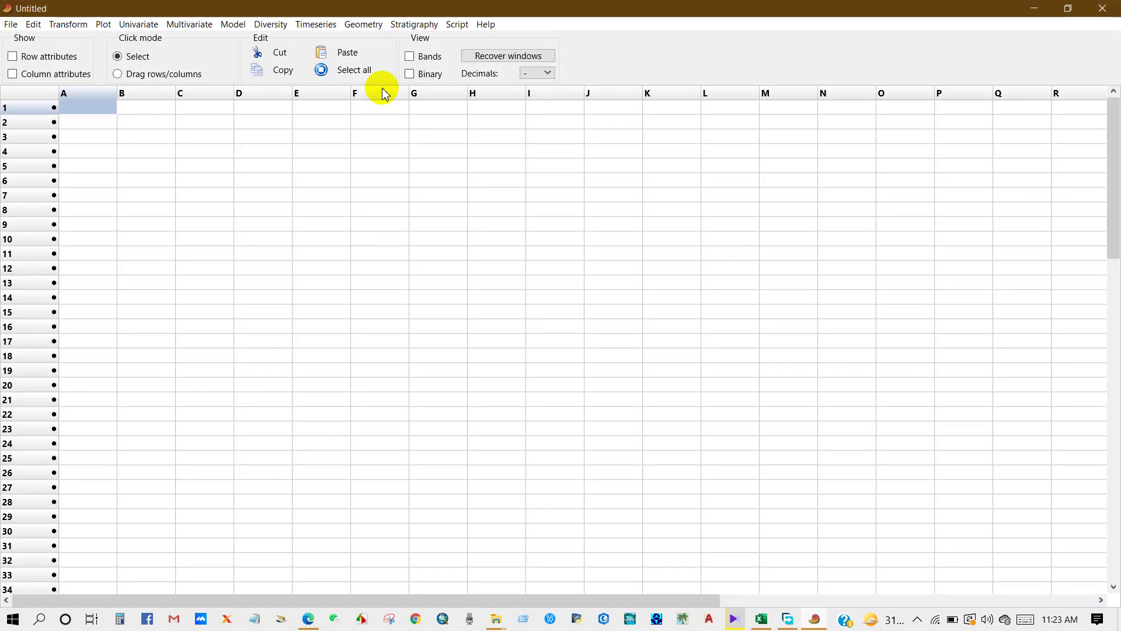
# Switch to the Water Quality Data workbook in Excel, dismiss the licensing notice, and copy the whole data table A1:U21
pyautogui.click(761, 618)
pyautogui.click(608, 346)
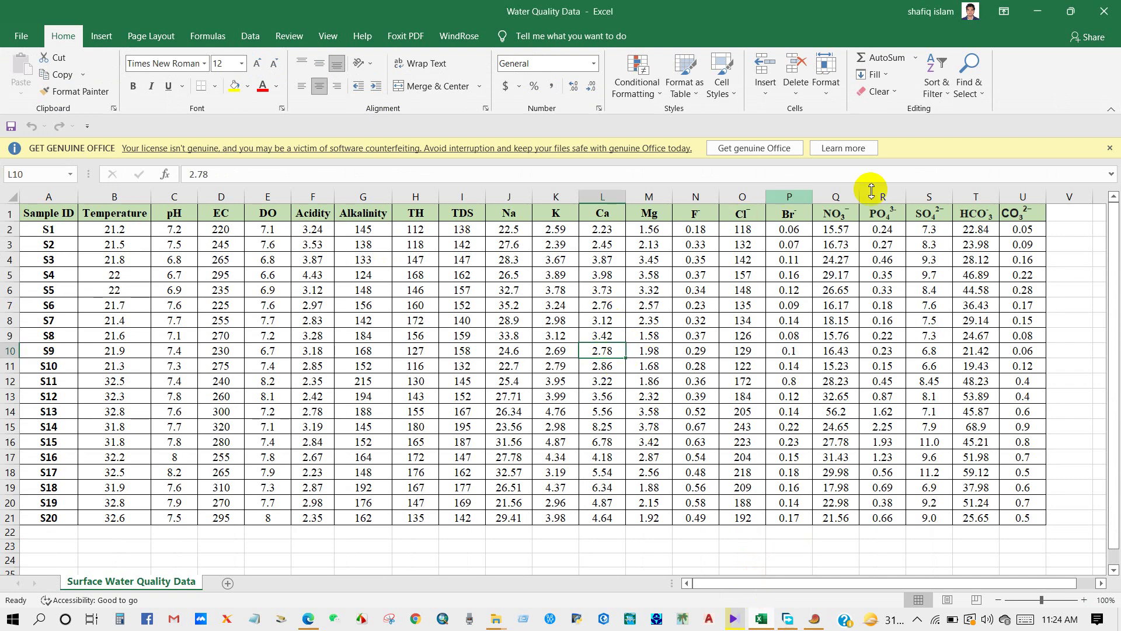
pyautogui.click(1109, 150)
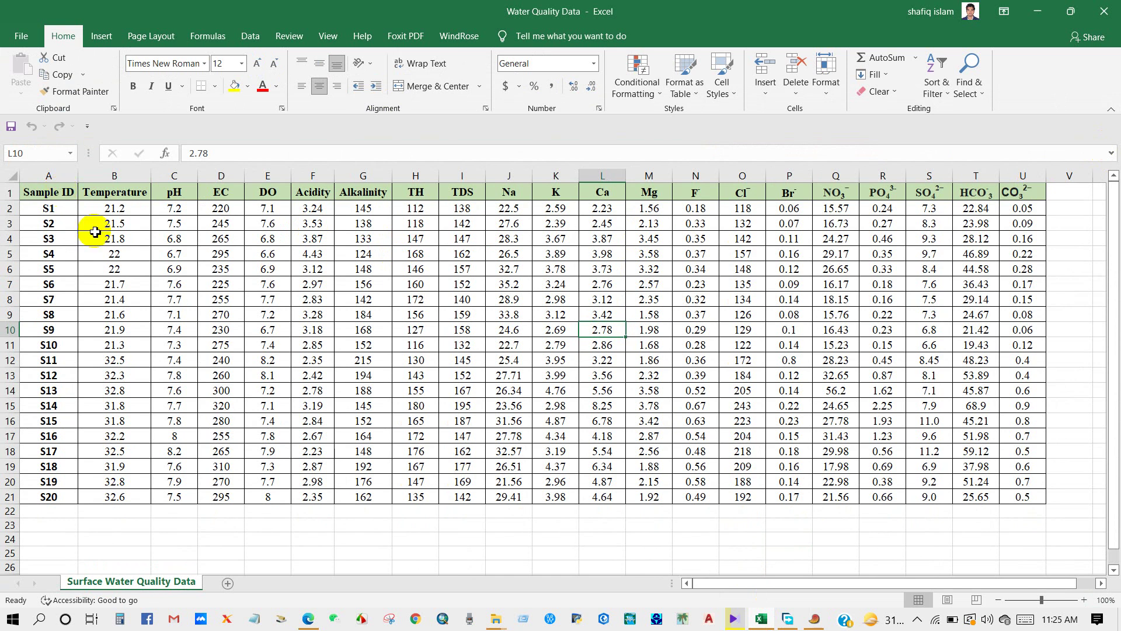
pyautogui.moveTo(36, 194); pyautogui.dragTo(988, 500)
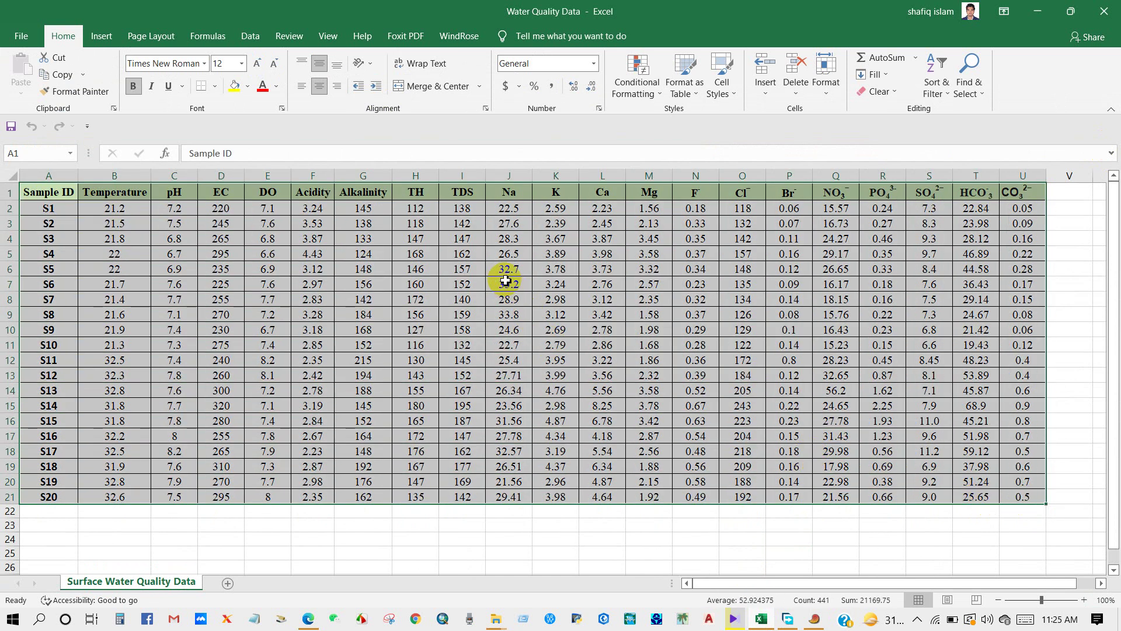
pyautogui.rightClick(505, 280)
pyautogui.click(534, 299)
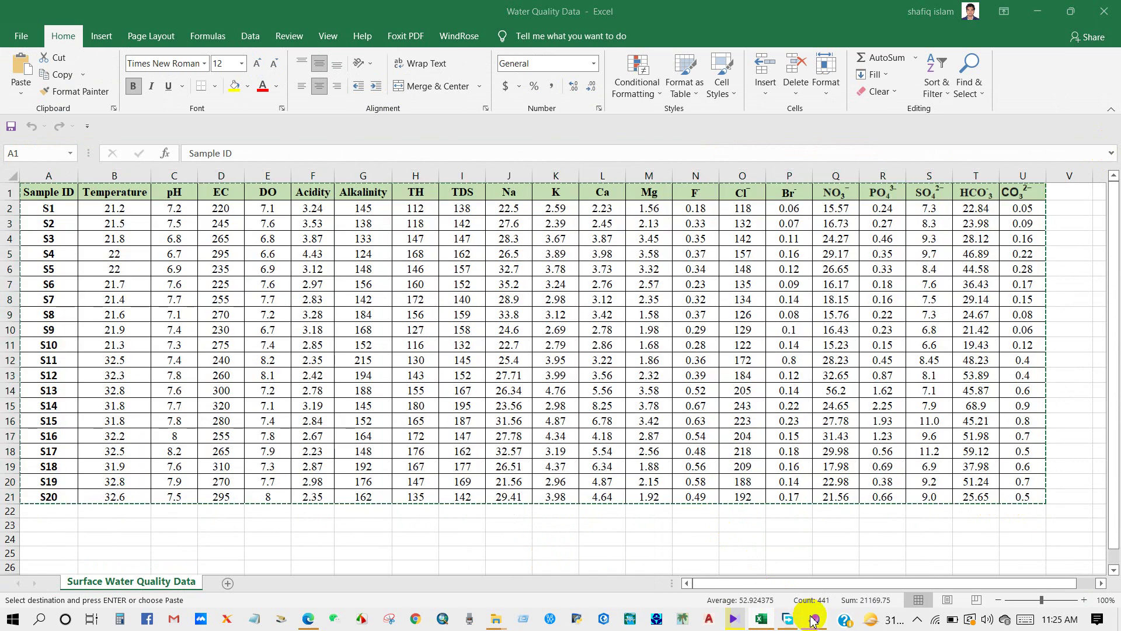
# Switch to Past, show row and column attributes, and paste the copied table starting at the cell where the Name row and Name column meet
pyautogui.click(814, 619)
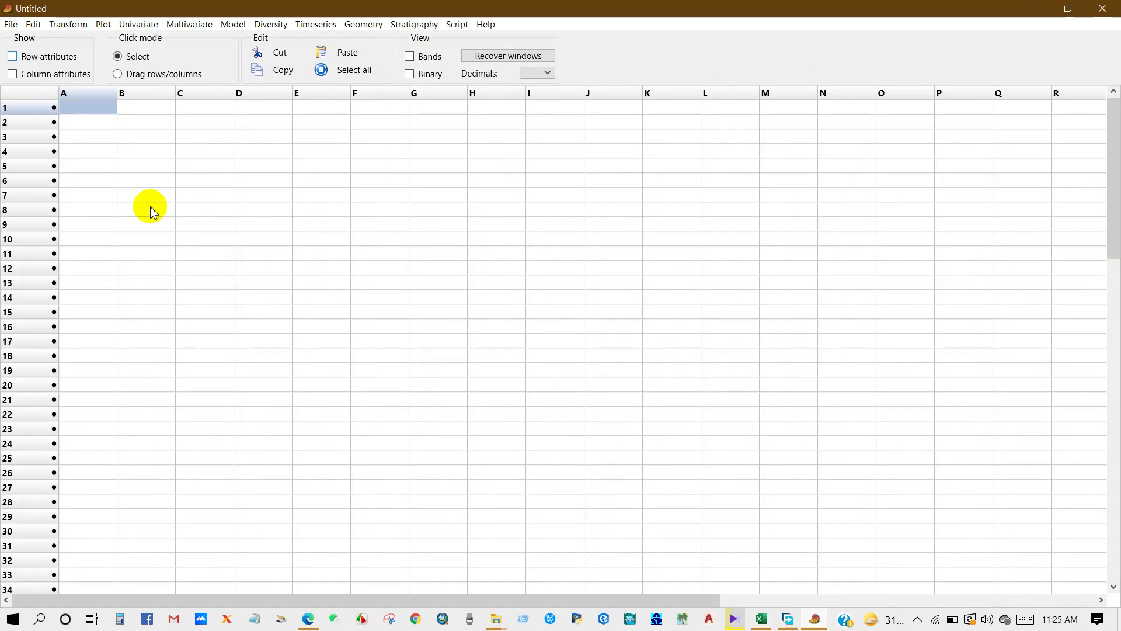
pyautogui.click(14, 57)
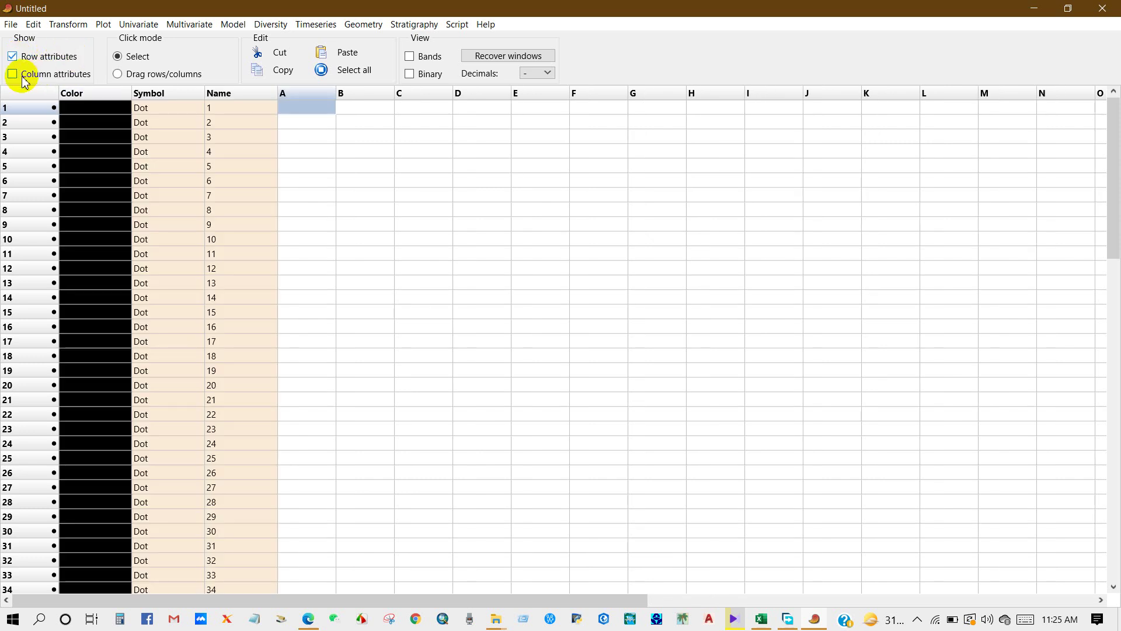
pyautogui.click(13, 75)
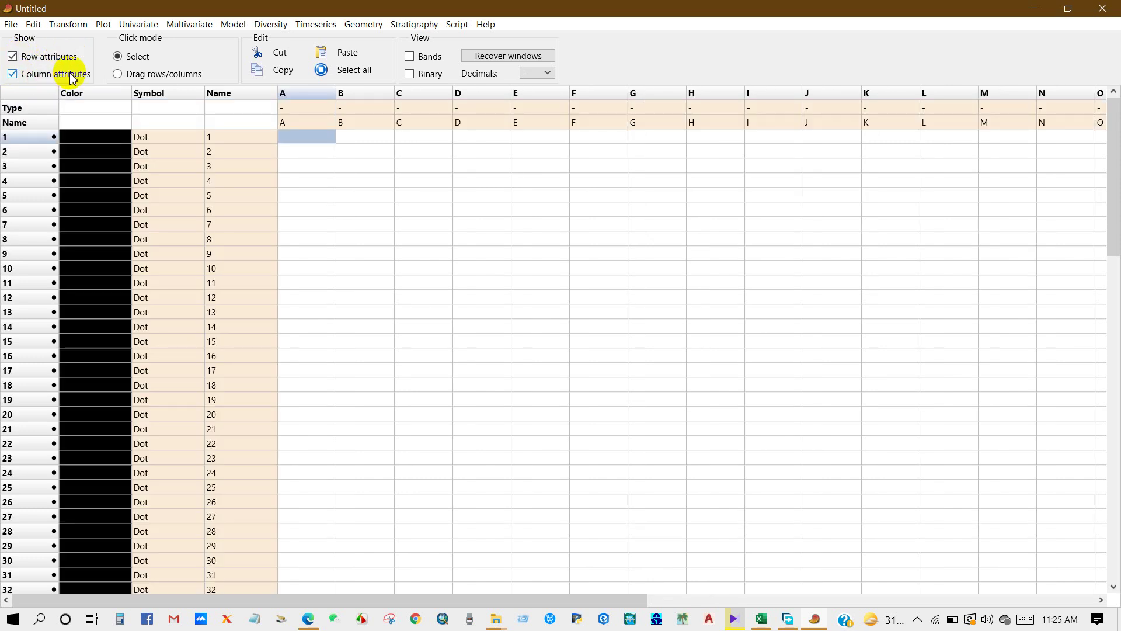
pyautogui.click(225, 122)
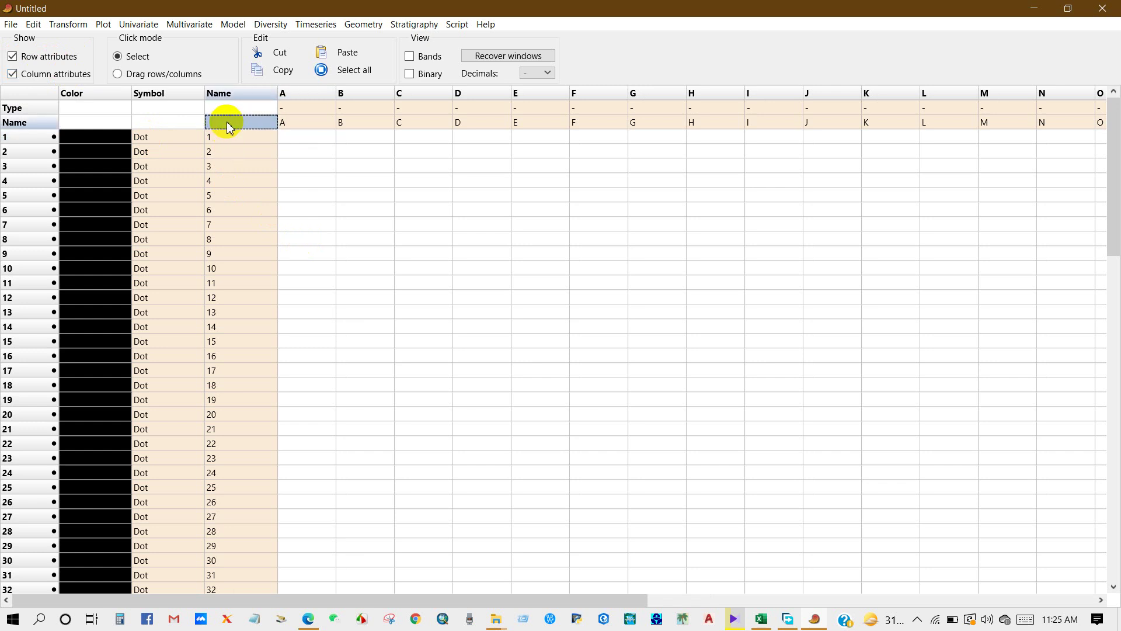
pyautogui.click(347, 54)
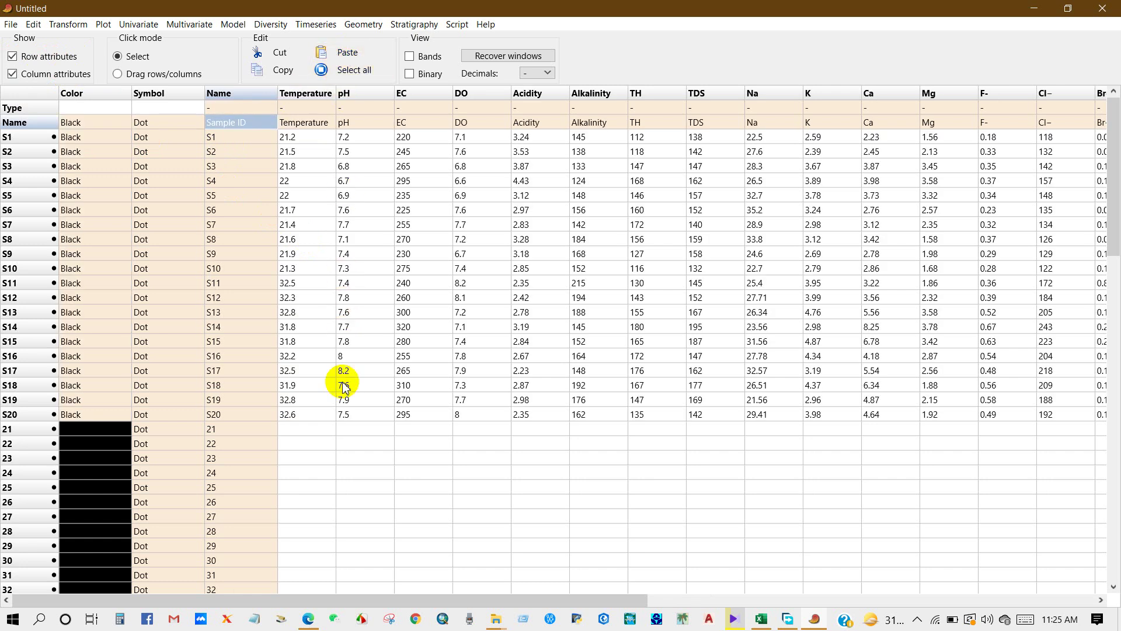
# Select the entire data sheet, run the univariate Correlation analysis on it, and maximize the results window
pyautogui.press('Up')
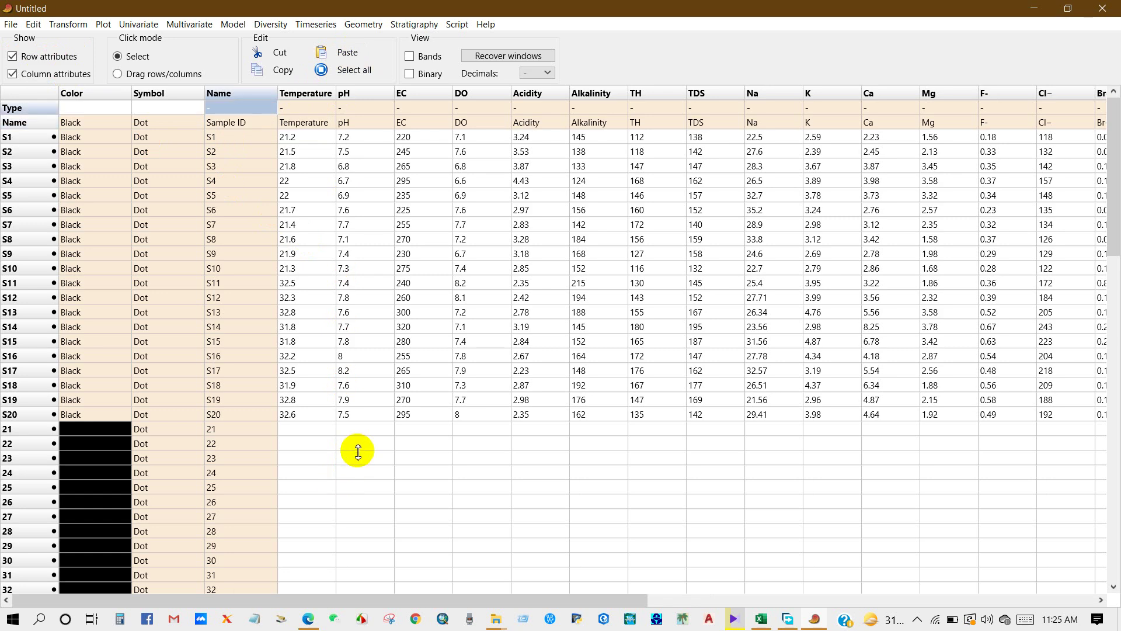
pyautogui.moveTo(283, 597); pyautogui.dragTo(381, 602)
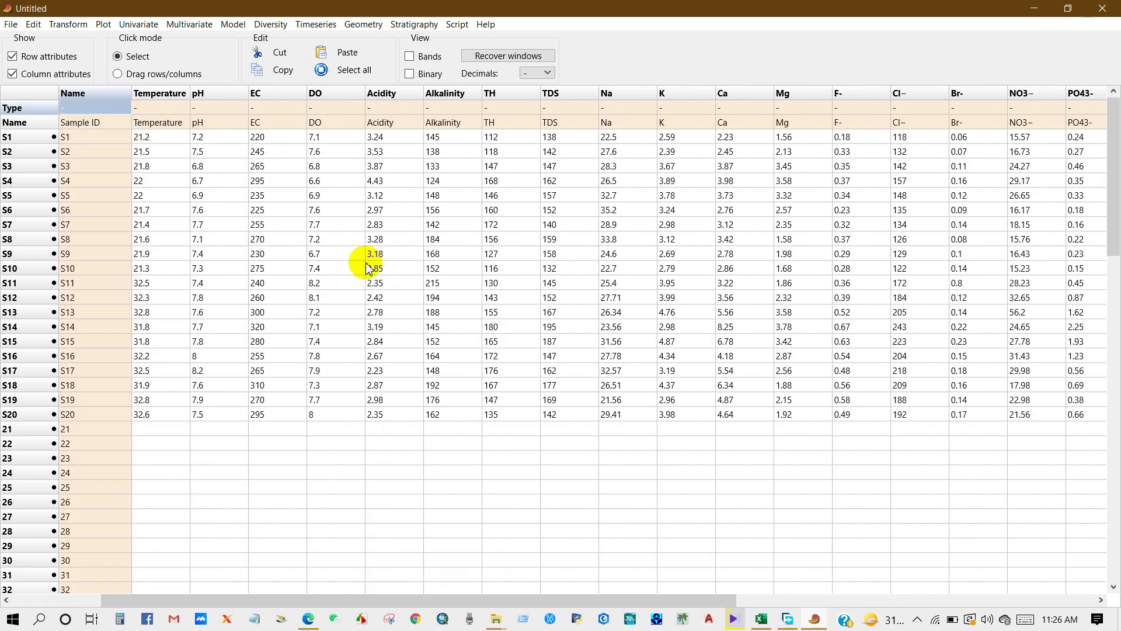
pyautogui.hscroll(-5, 583, 380)
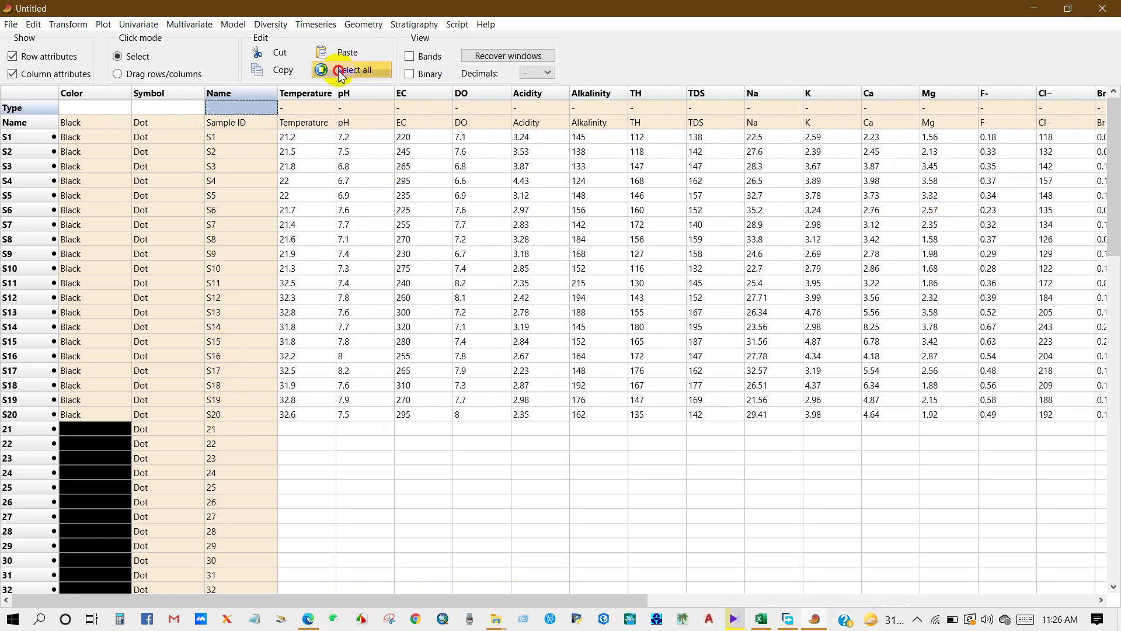
pyautogui.click(368, 68)
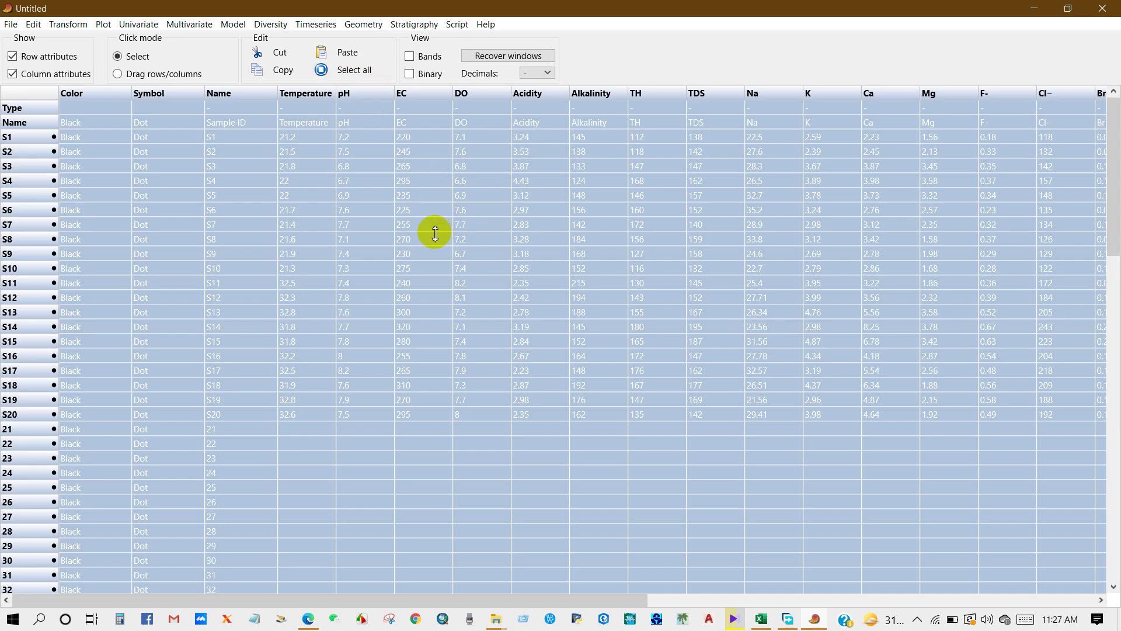
pyautogui.click(138, 26)
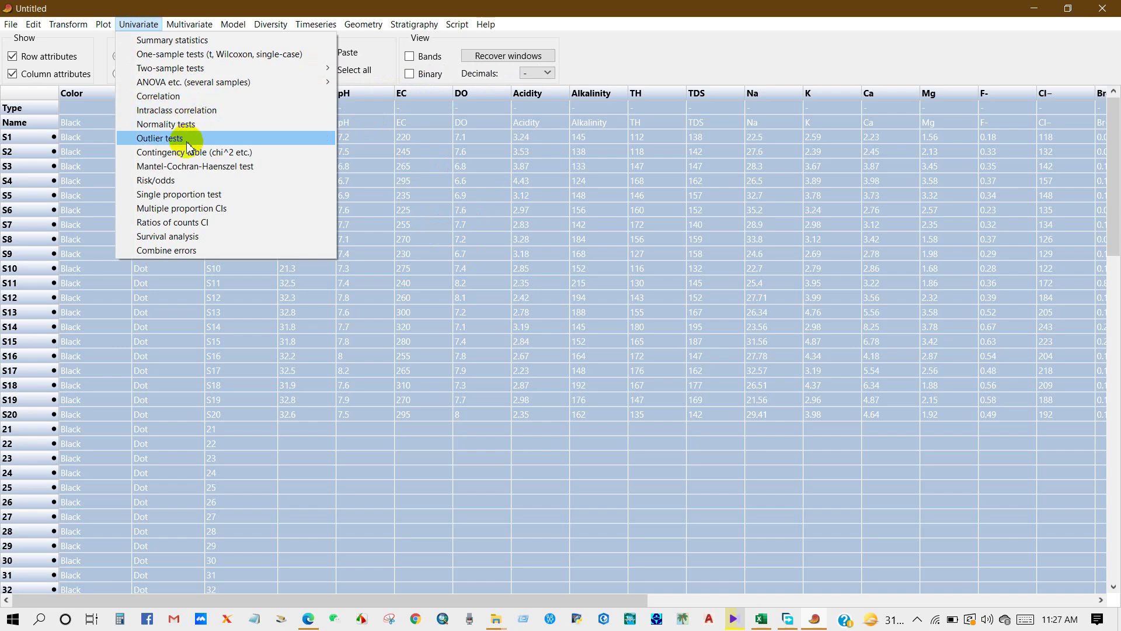
pyautogui.click(169, 98)
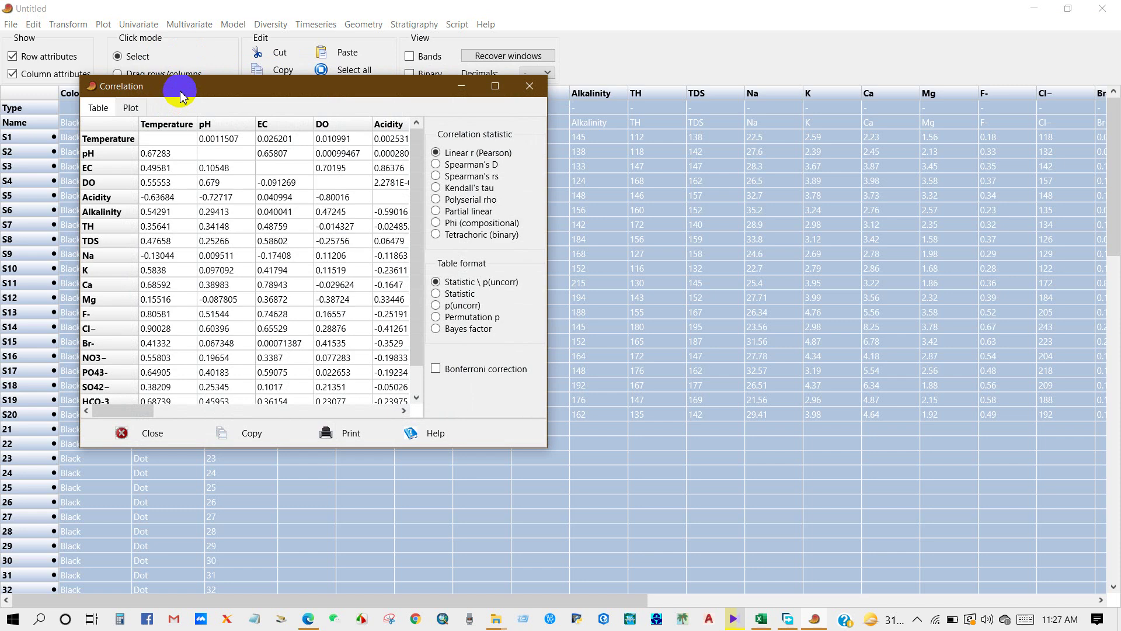
pyautogui.moveTo(181, 95); pyautogui.dragTo(365, 92)
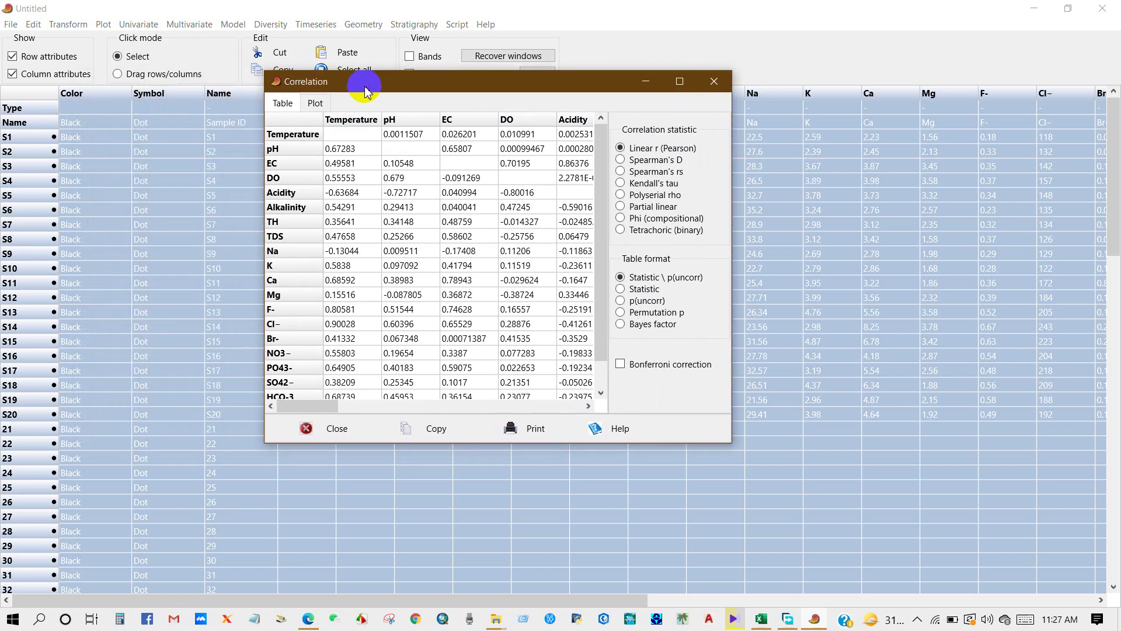
pyautogui.click(679, 83)
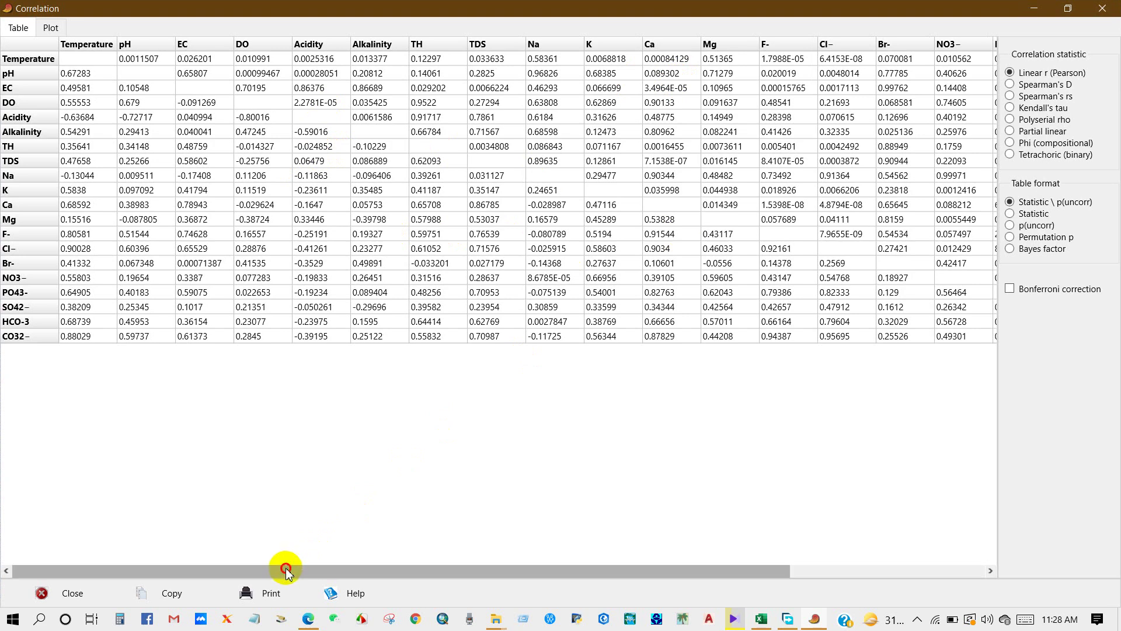
# Review the correlation table across all parameters from Temperature to CO32− and look at the matching correlation plot
pyautogui.moveTo(288, 570); pyautogui.dragTo(565, 595)
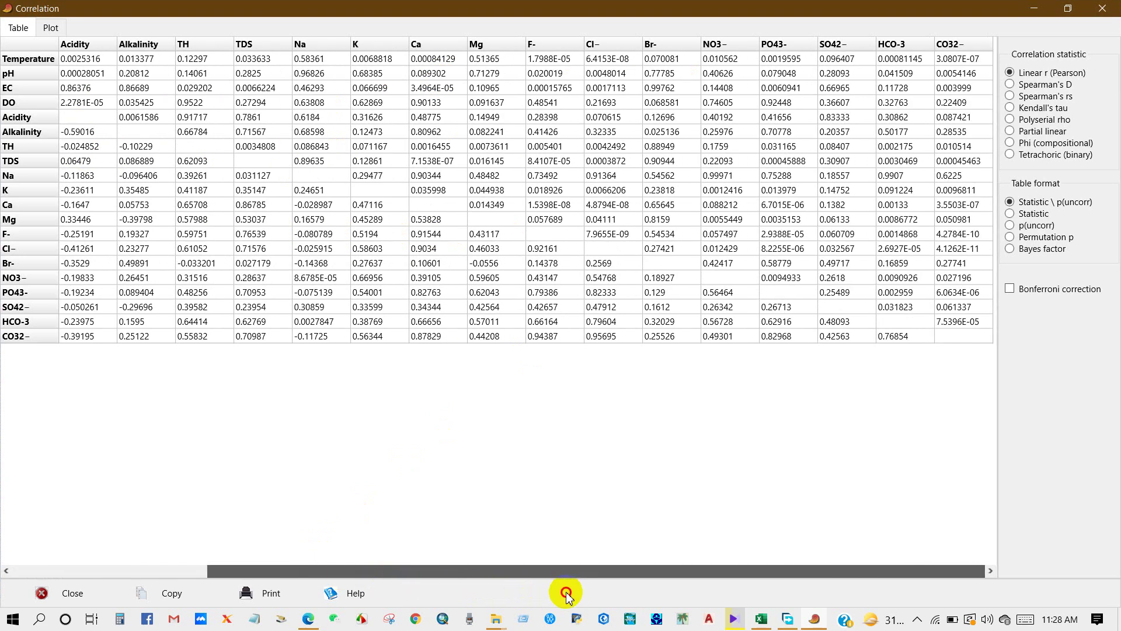
pyautogui.moveTo(566, 594); pyautogui.dragTo(258, 570)
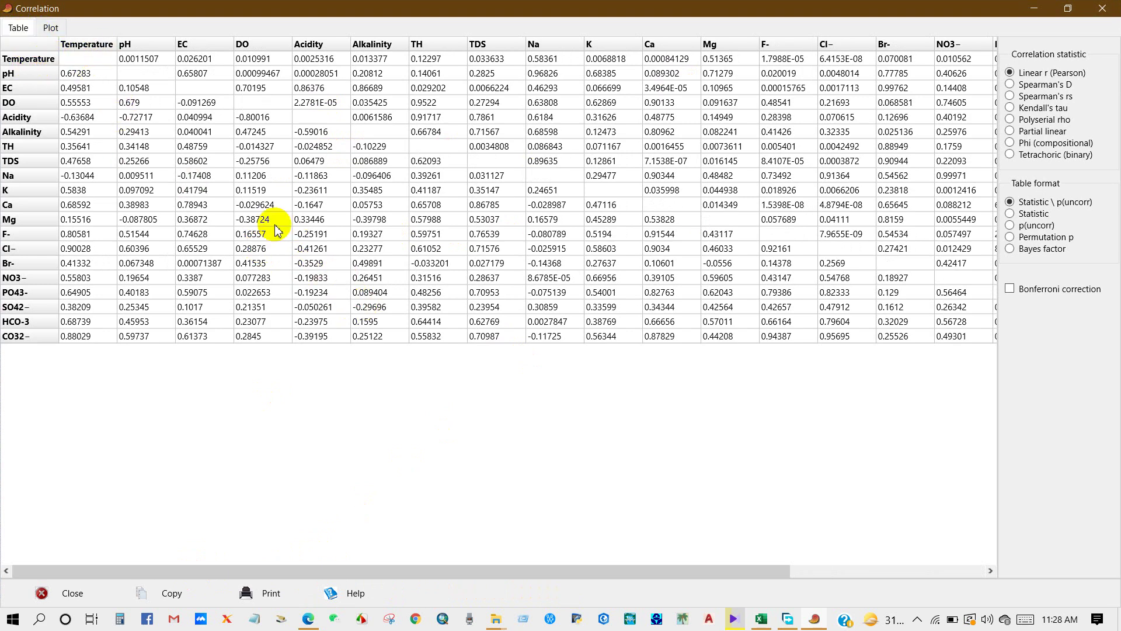
pyautogui.click(51, 28)
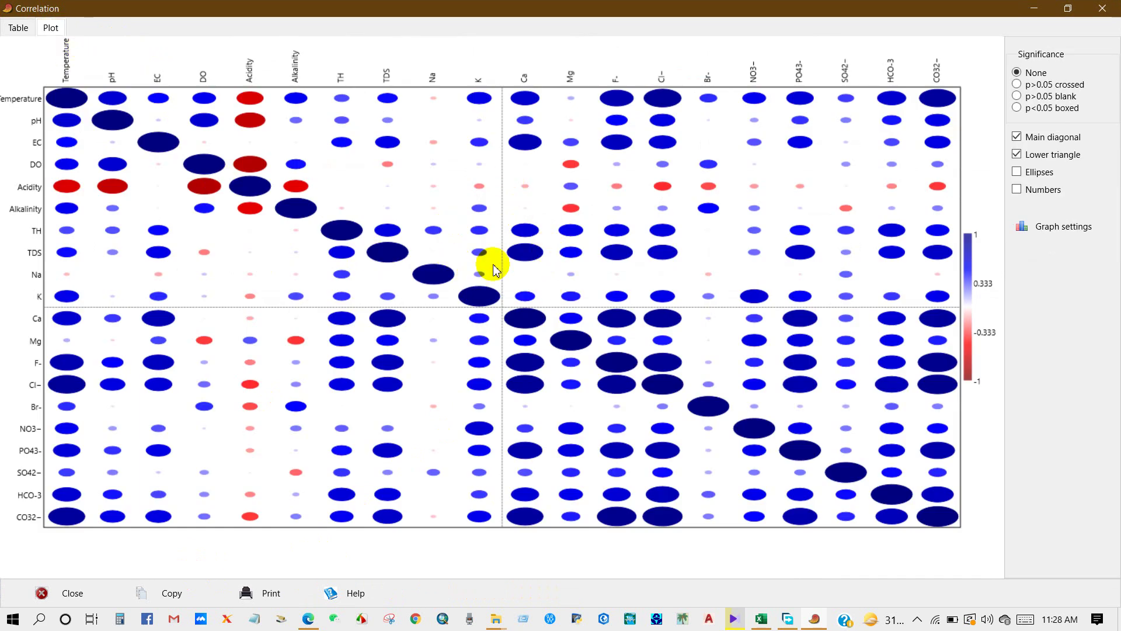
pyautogui.click(18, 29)
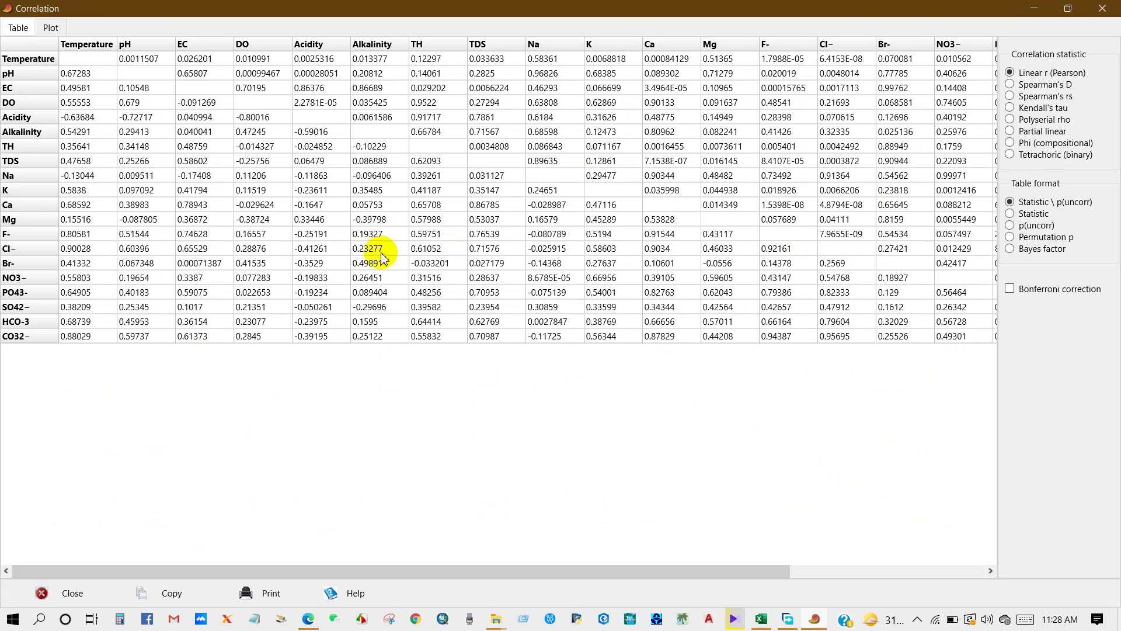
pyautogui.moveTo(197, 570); pyautogui.dragTo(170, 562)
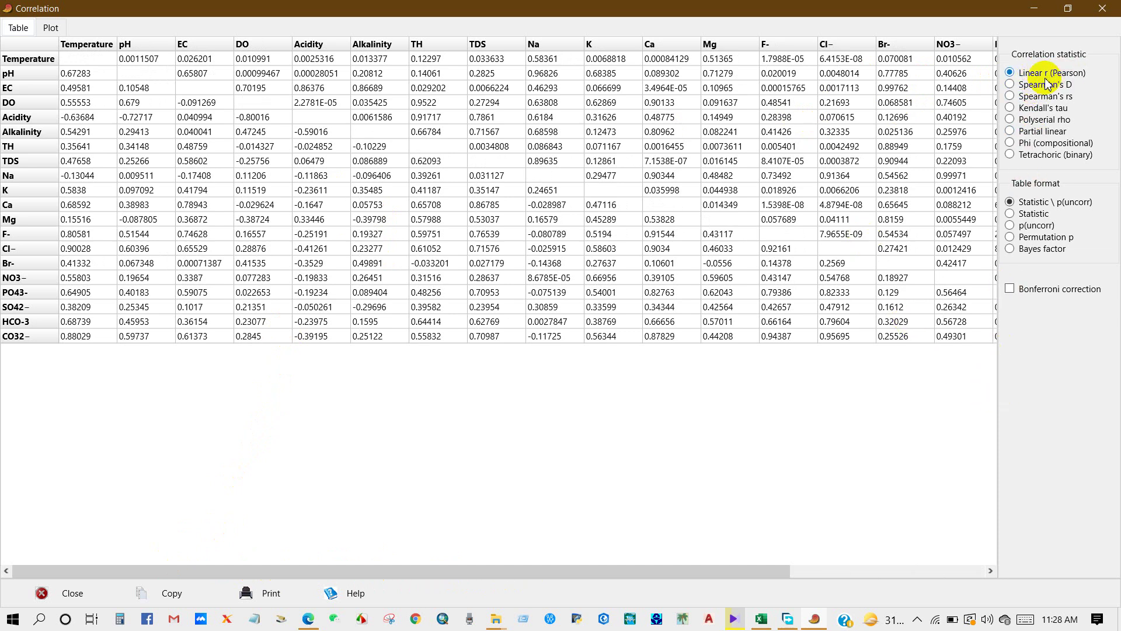
# Try the Spearman's D, Spearman's rs and Kendall's tau statistics on the correlation table
pyautogui.click(1011, 85)
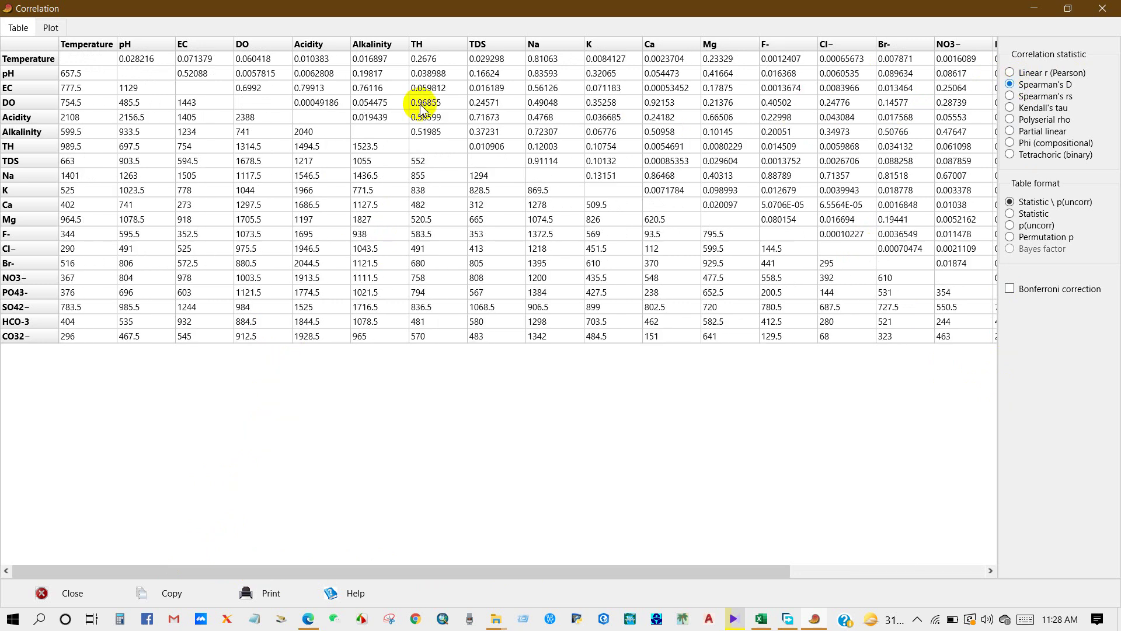
pyautogui.click(1039, 97)
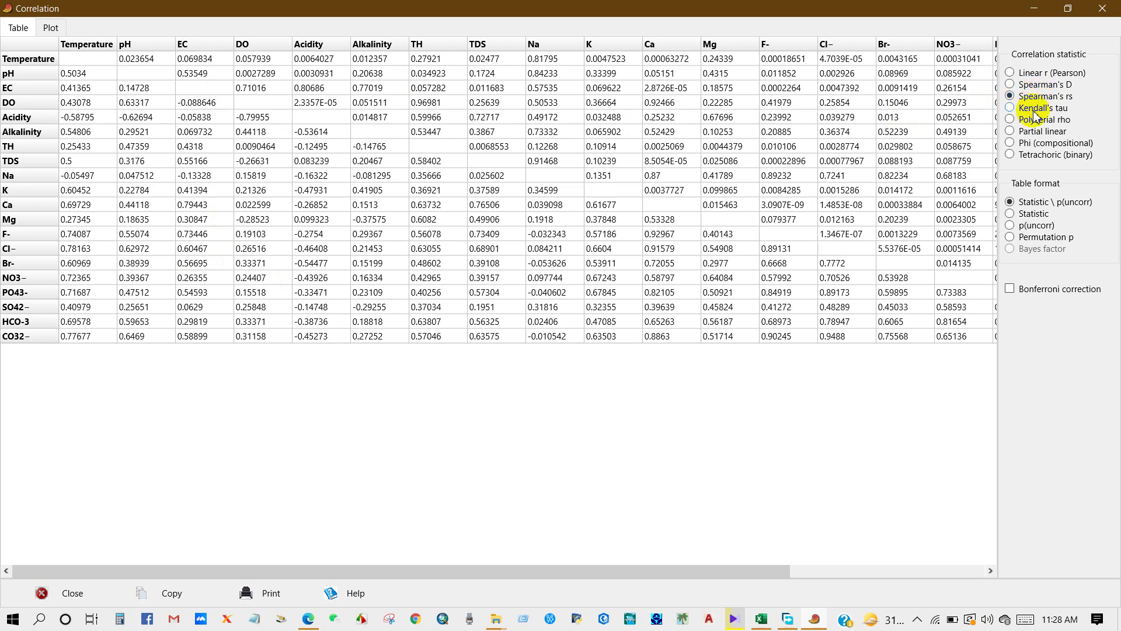
pyautogui.click(1035, 112)
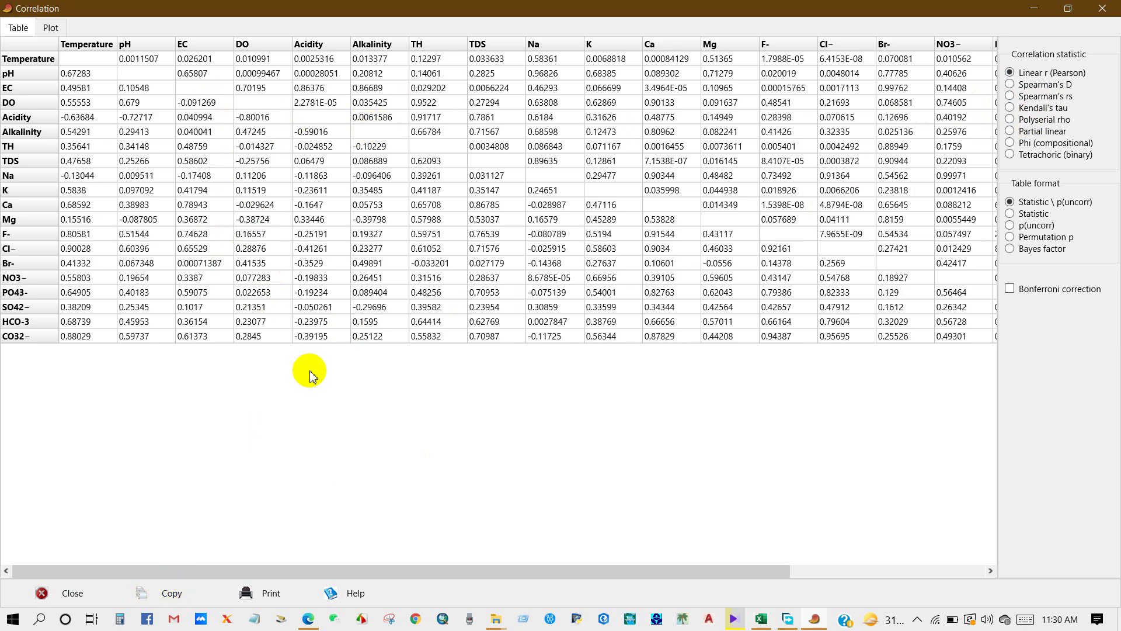
# Switch to the Water Quality Data workbook in Excel and add a new worksheet
pyautogui.click(760, 619)
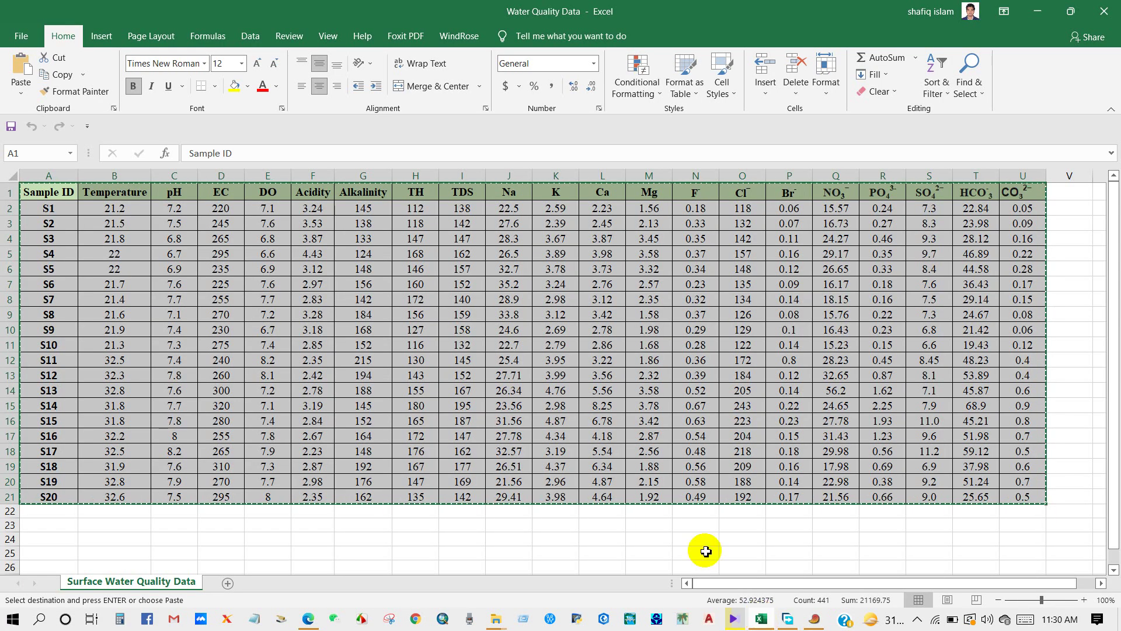
pyautogui.click(228, 582)
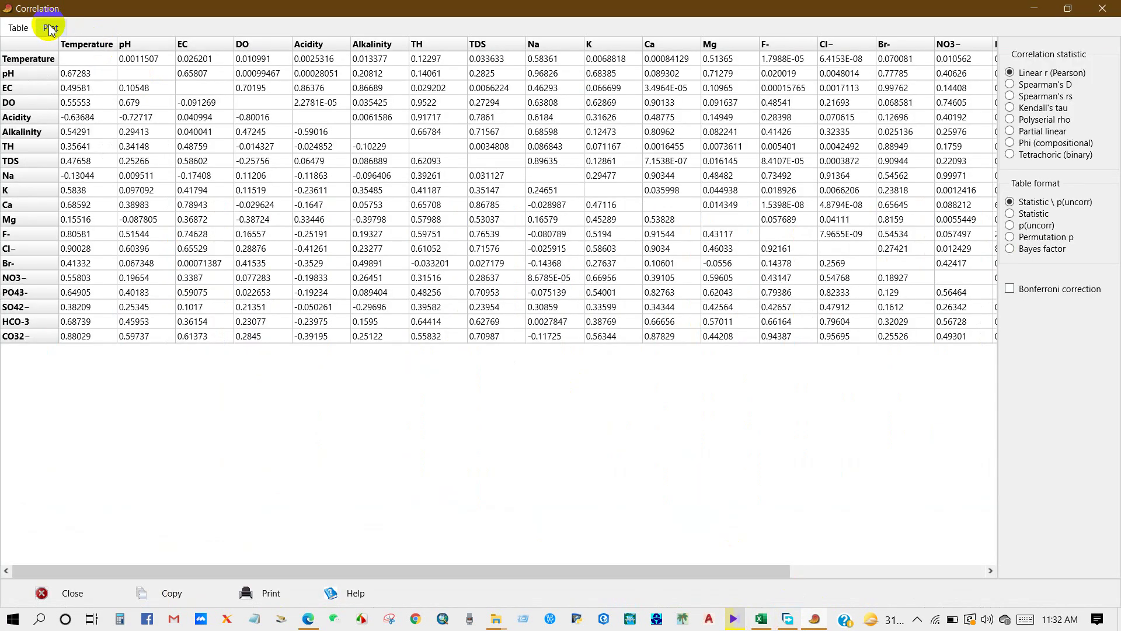
# Show the correlation plot in Past, compare the crossed and blank significance displays, and set significance to p<0.05 boxed
pyautogui.click(50, 27)
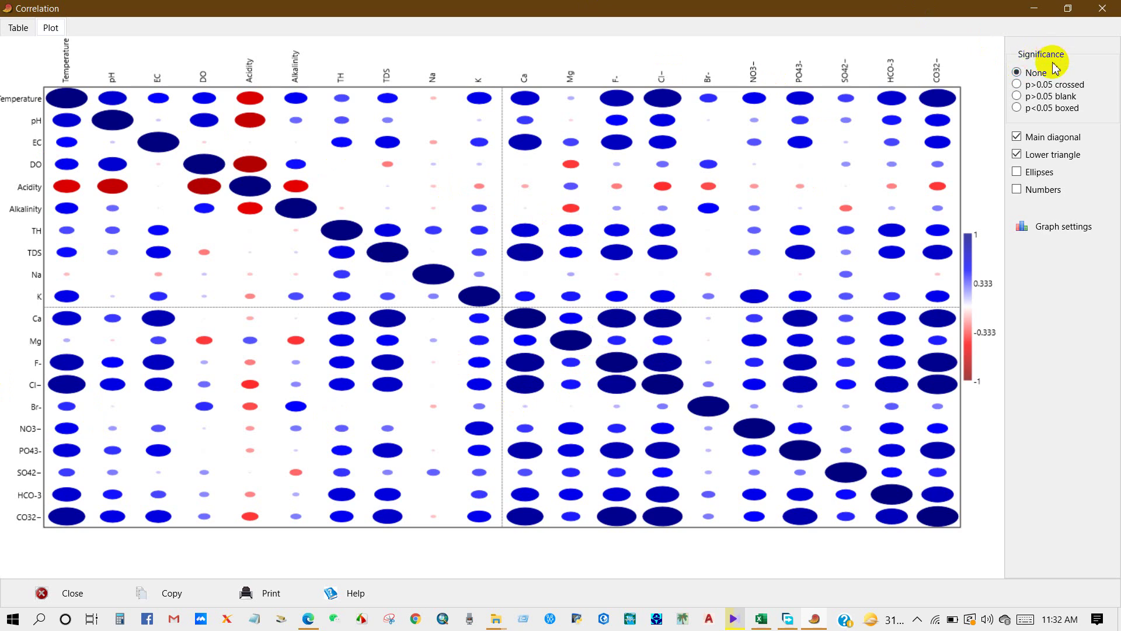
pyautogui.click(1022, 86)
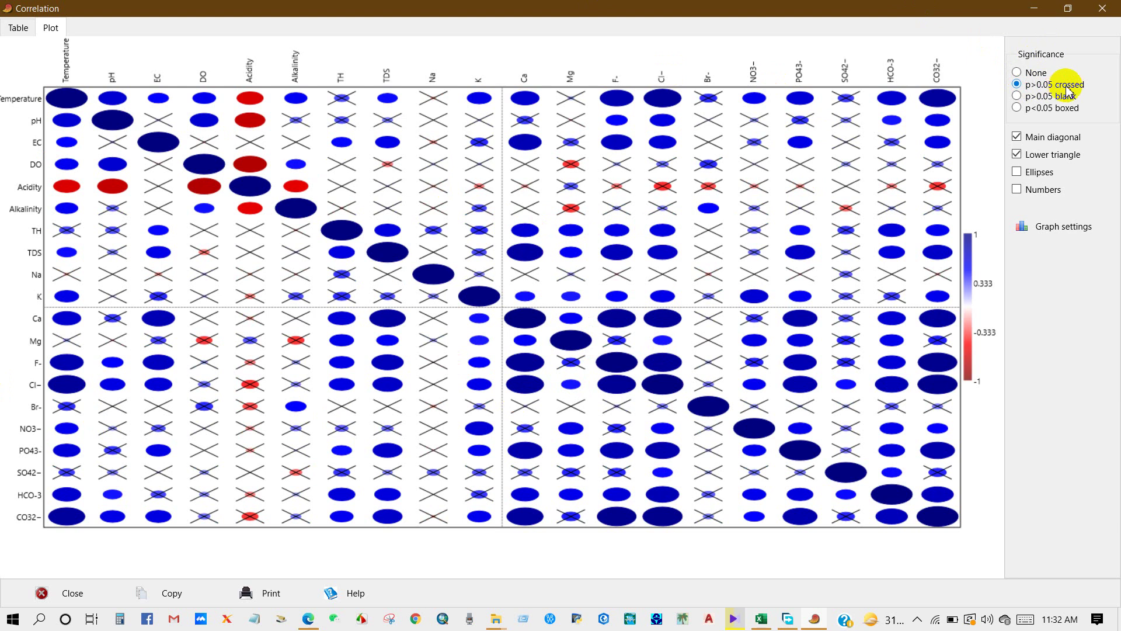
pyautogui.click(1019, 96)
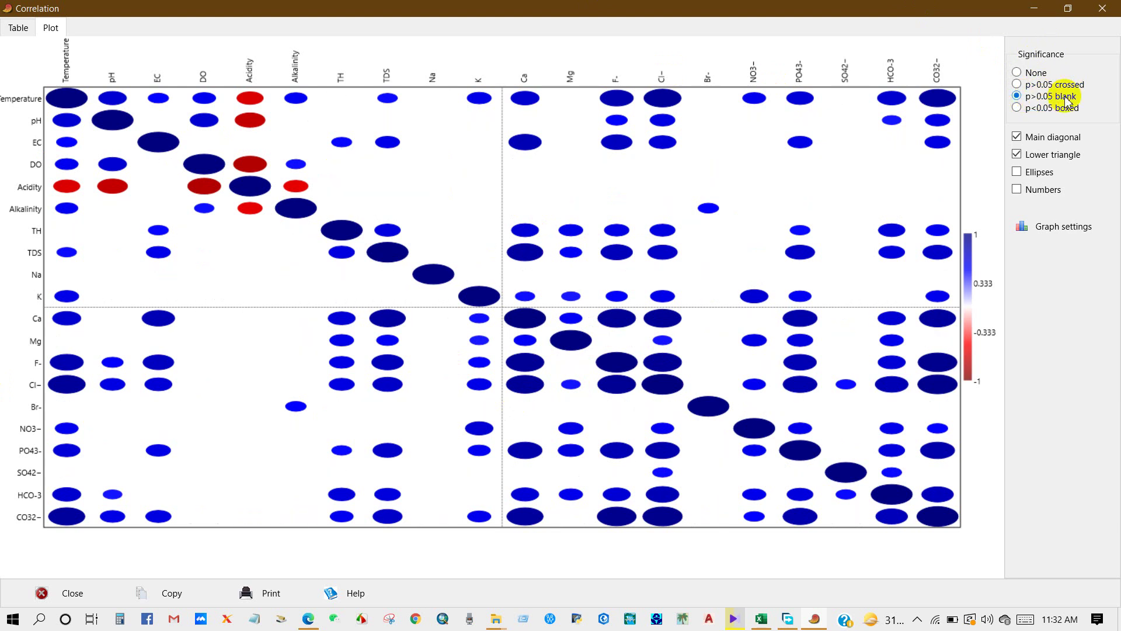
pyautogui.click(1018, 108)
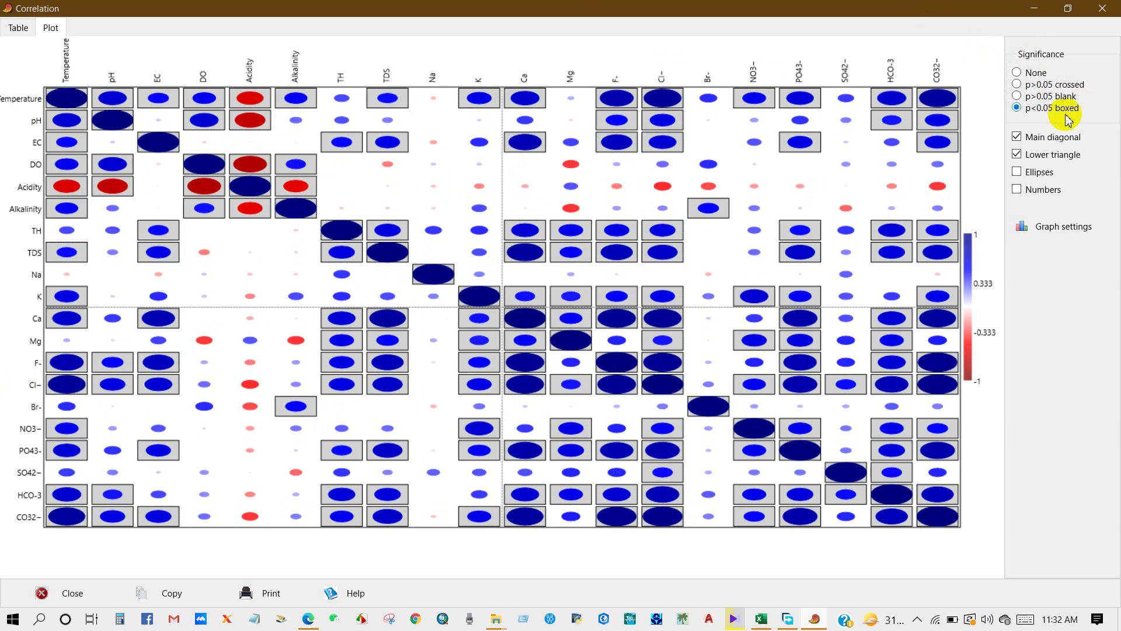
pyautogui.click(1017, 87)
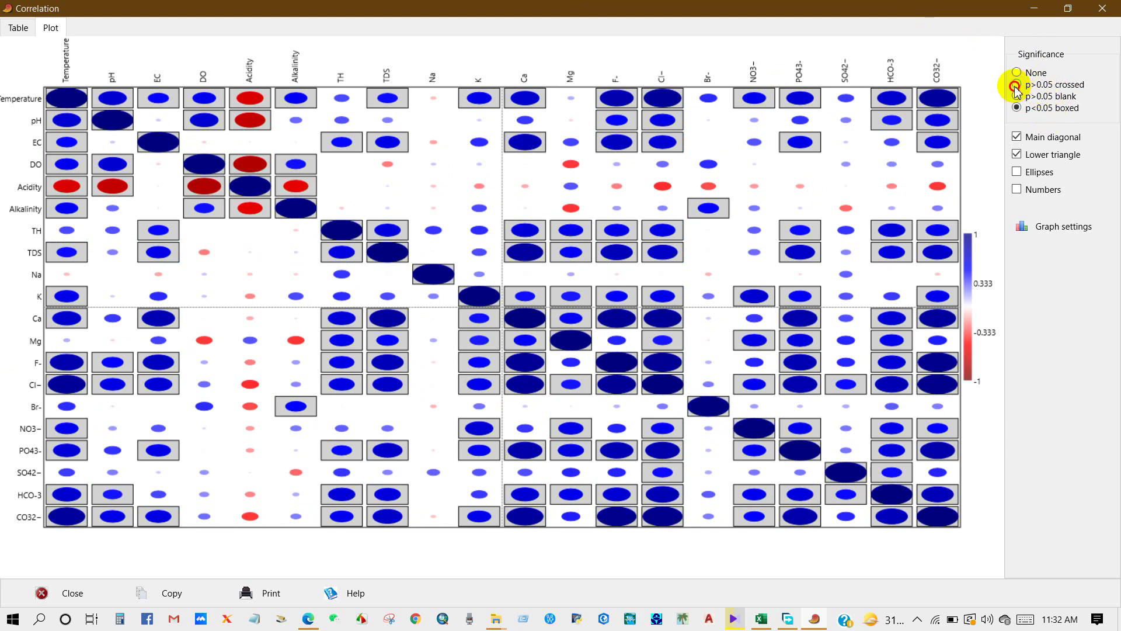
pyautogui.click(1017, 108)
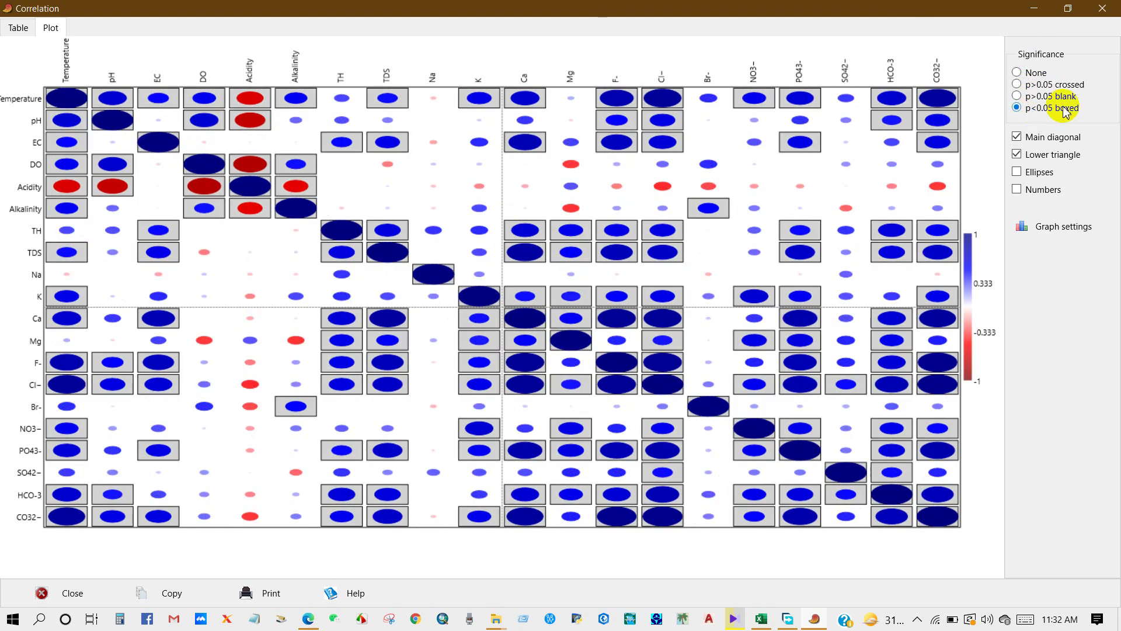
# Try the Ellipses and Numbers display options on the correlation plot and turn both off again
pyautogui.click(1018, 173)
pyautogui.click(1018, 173)
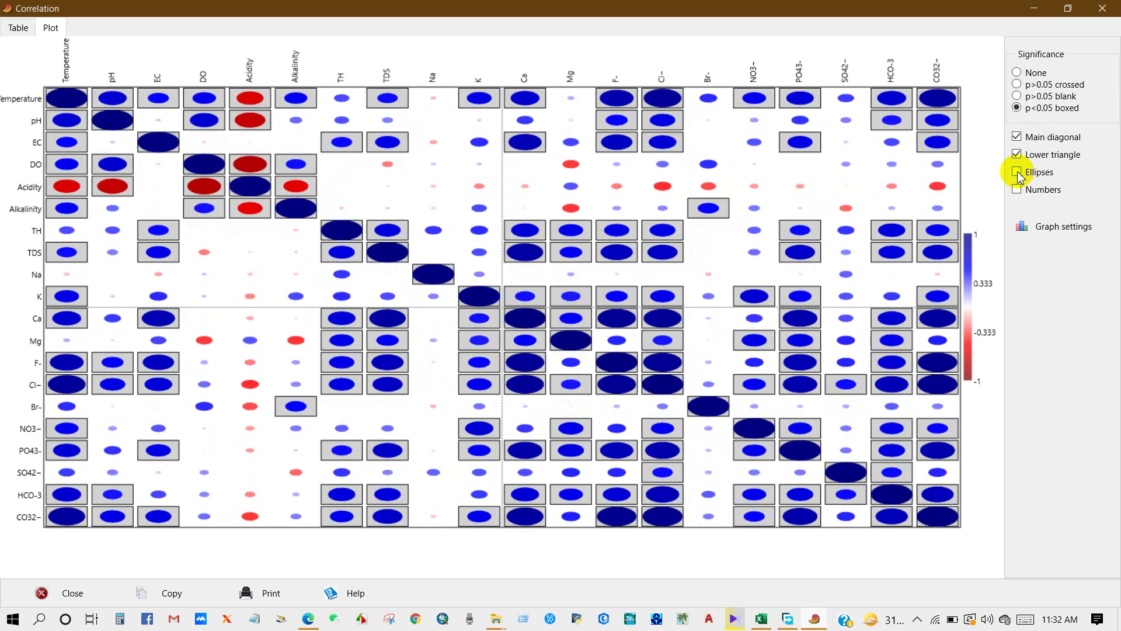
pyautogui.click(1018, 190)
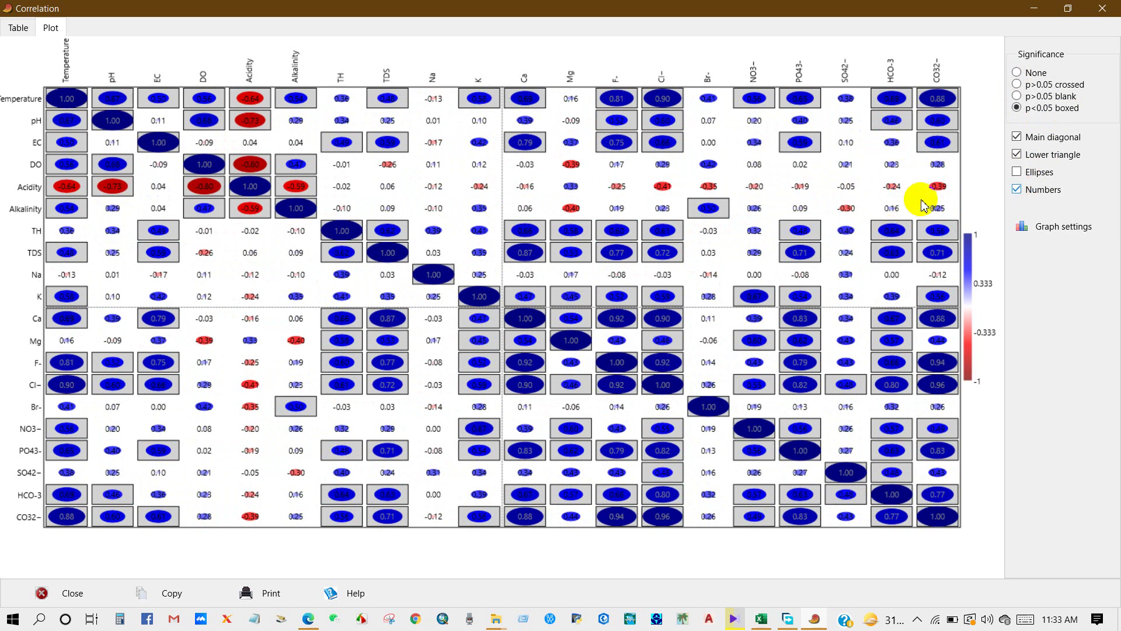
pyautogui.click(1018, 189)
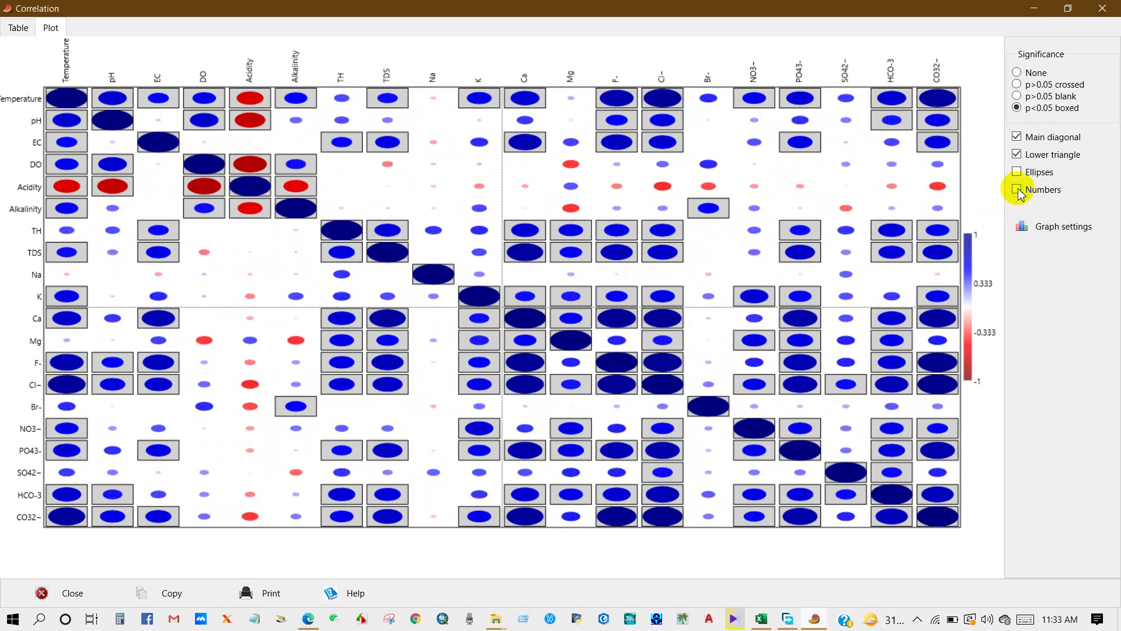
# Open the graph preferences of the correlation plot and enable thick lines
pyautogui.click(1044, 227)
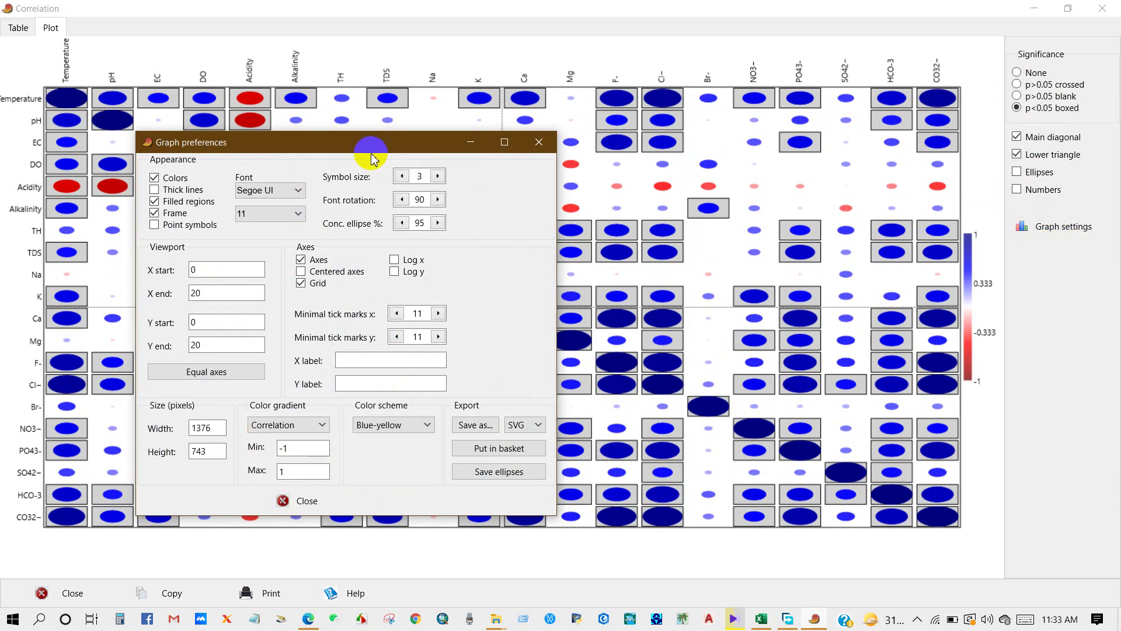
pyautogui.moveTo(368, 150); pyautogui.dragTo(430, 55)
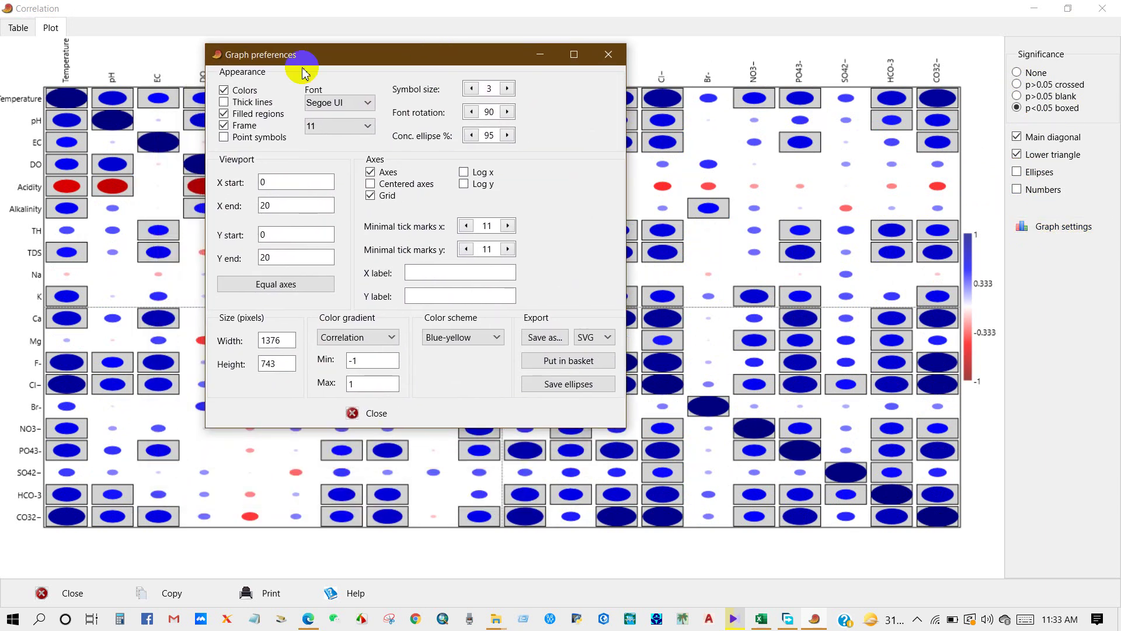
pyautogui.click(225, 103)
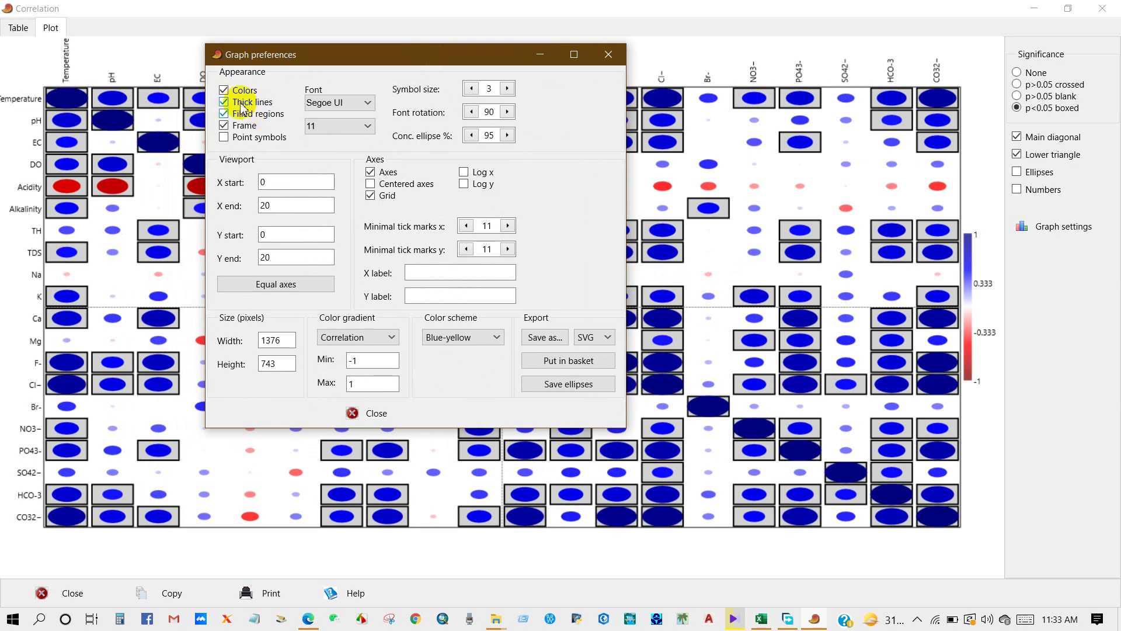
pyautogui.click(227, 104)
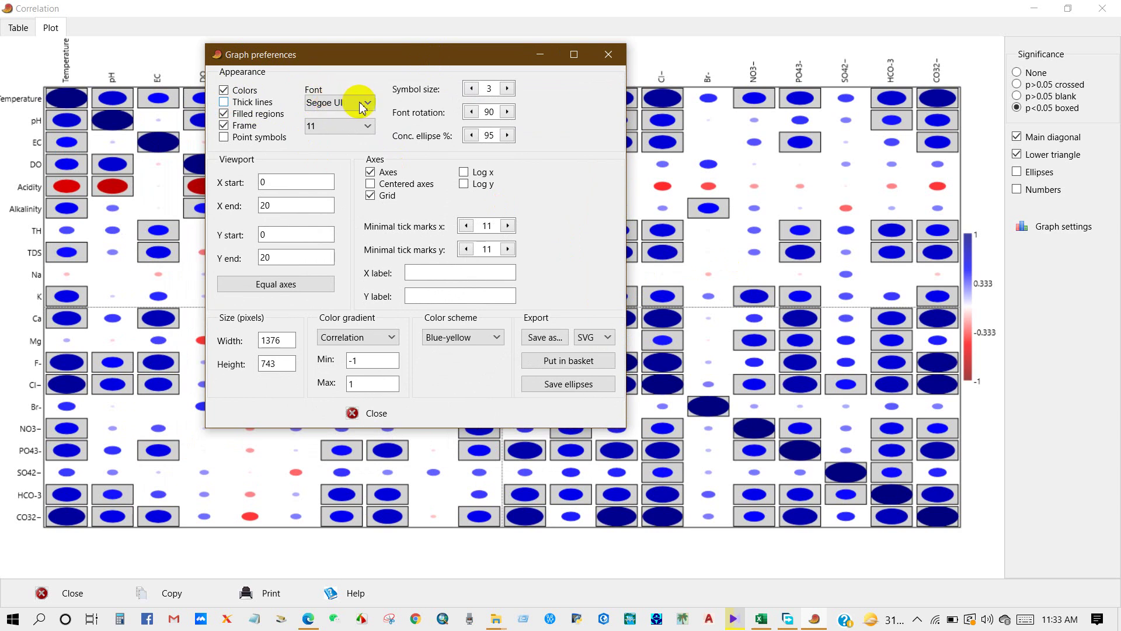
pyautogui.click(366, 104)
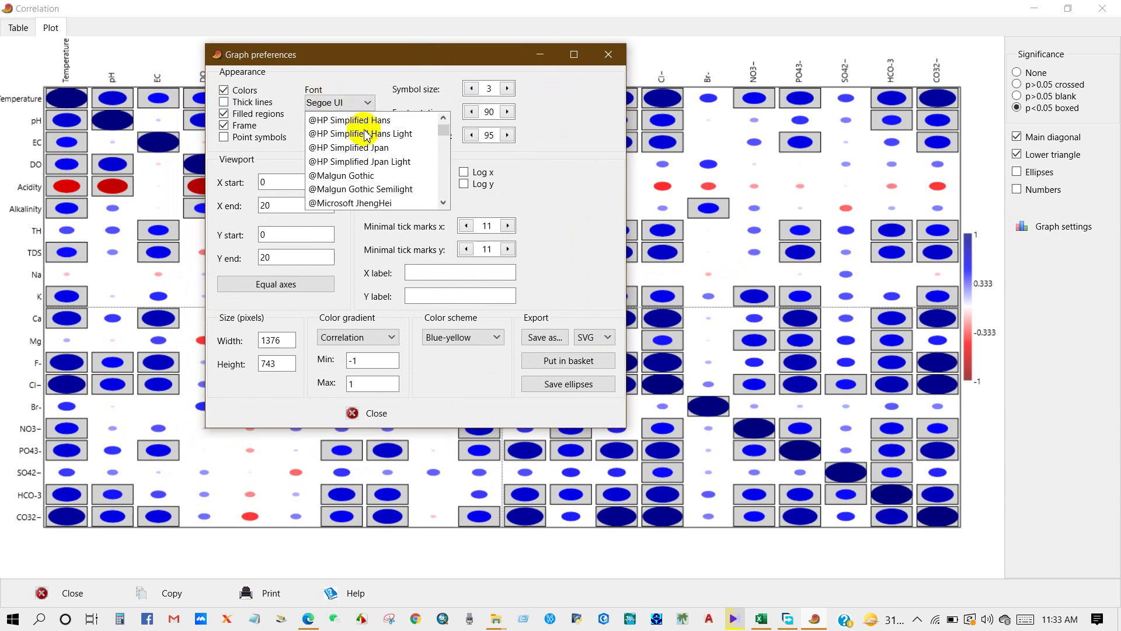
pyautogui.click(355, 181)
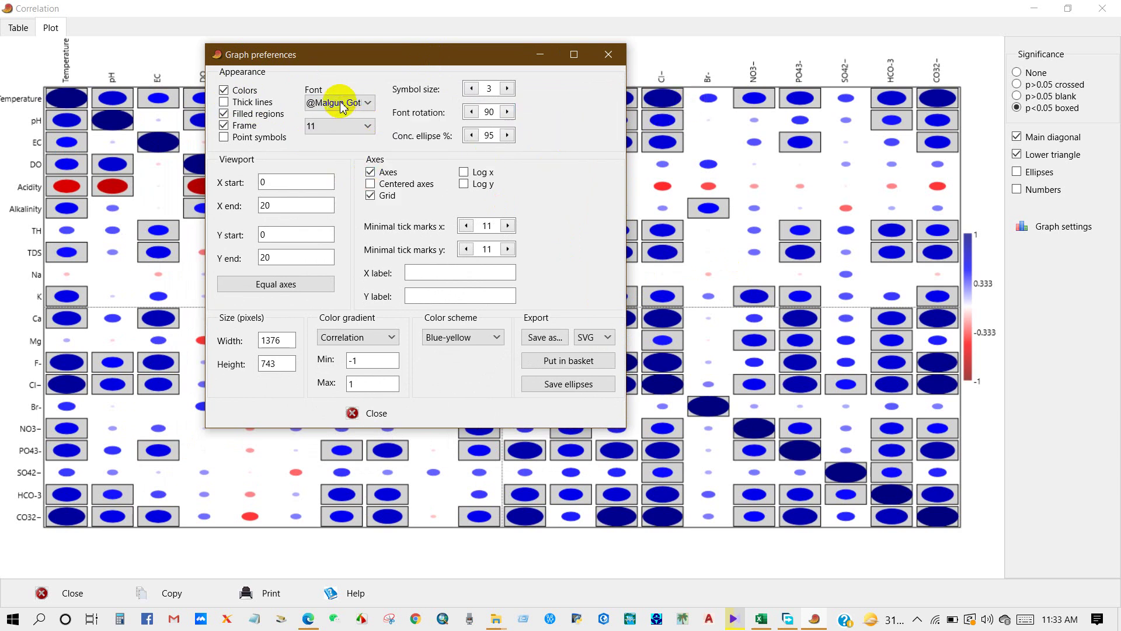
pyautogui.click(325, 130)
pyautogui.click(335, 129)
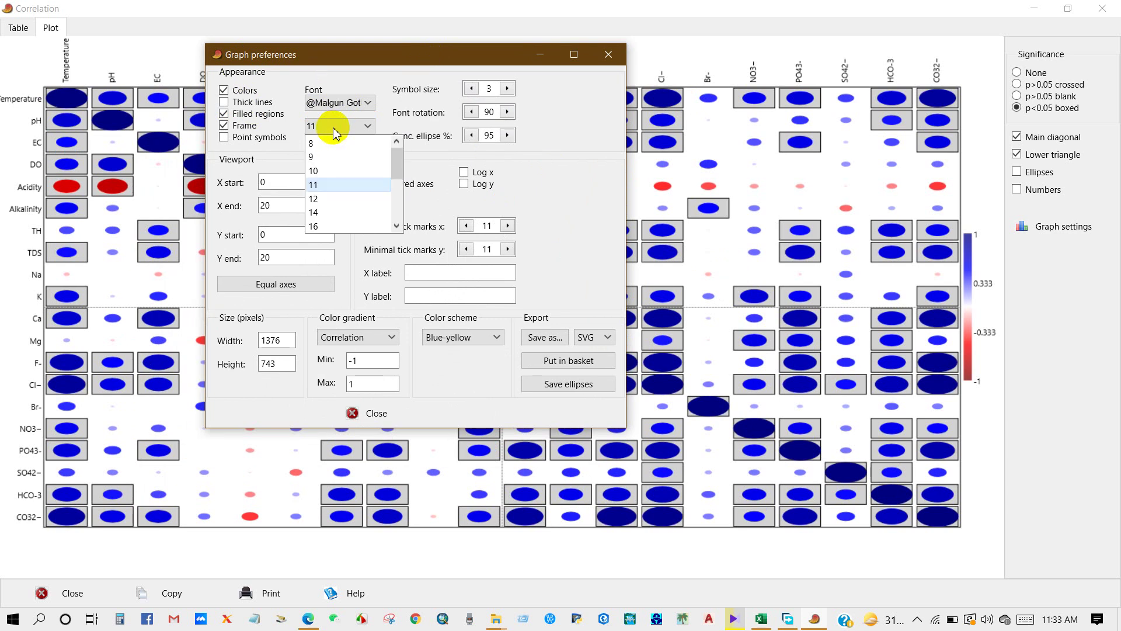
pyautogui.click(319, 163)
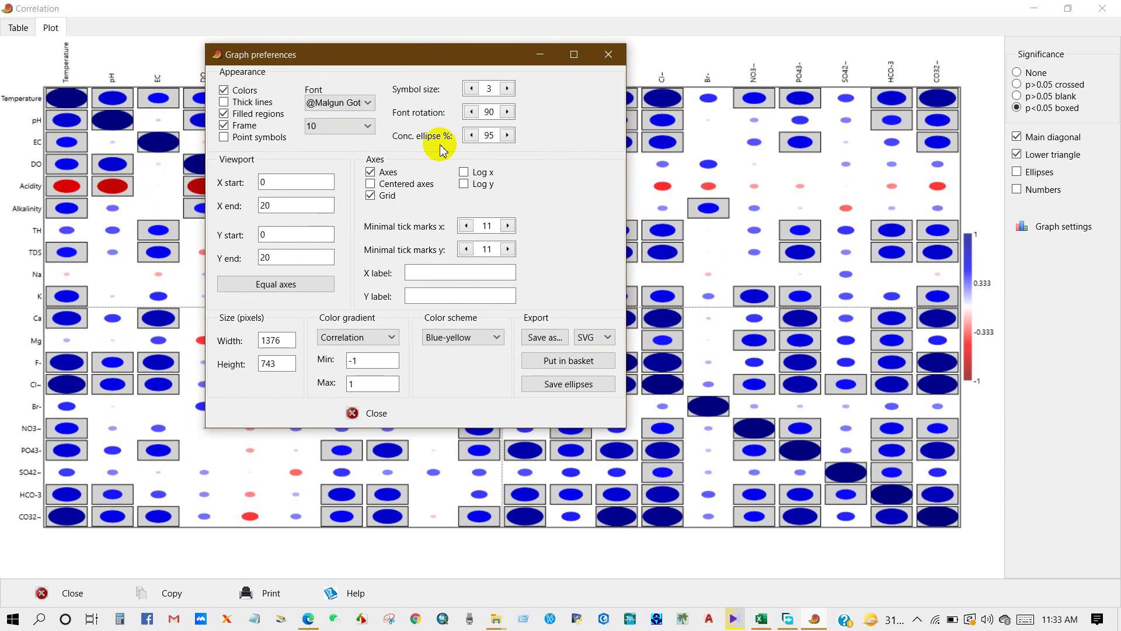
pyautogui.click(353, 127)
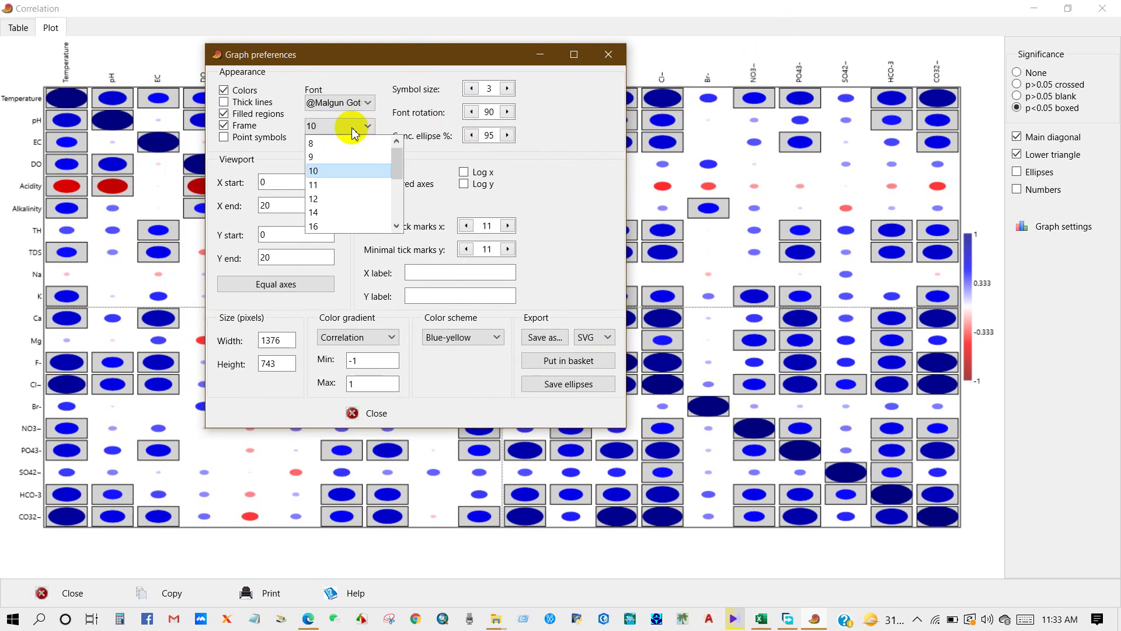
pyautogui.click(312, 190)
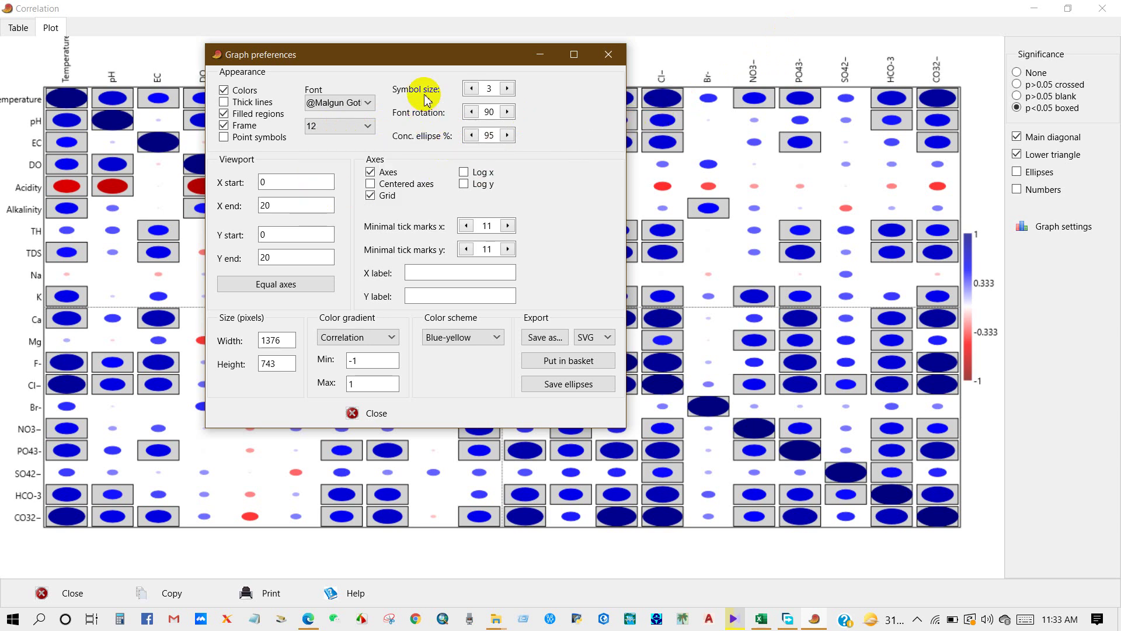
# Set the symbol size to 2, font rotation to 86 and concentration ellipse to 91%, and turn off the axes
pyautogui.click(470, 89)
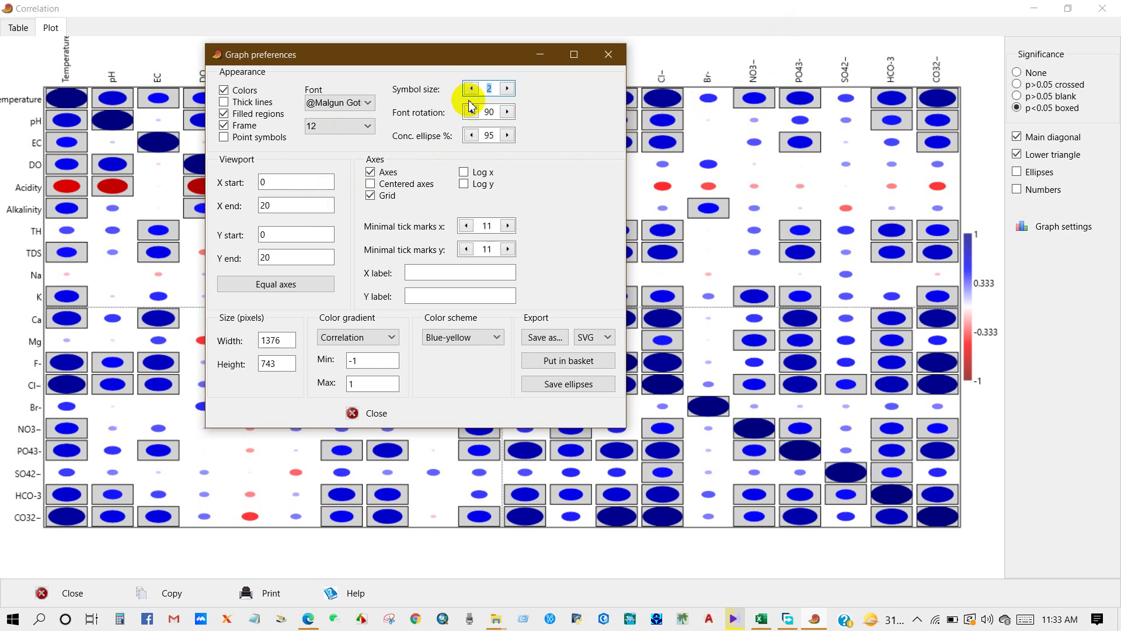
pyautogui.click(470, 112)
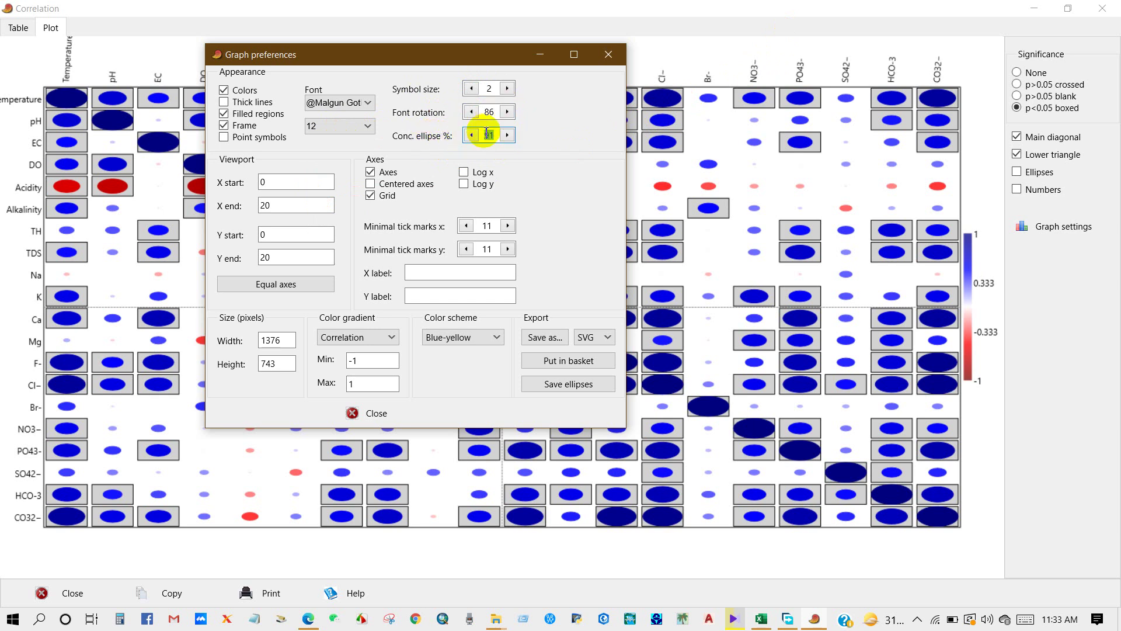
pyautogui.click(416, 171)
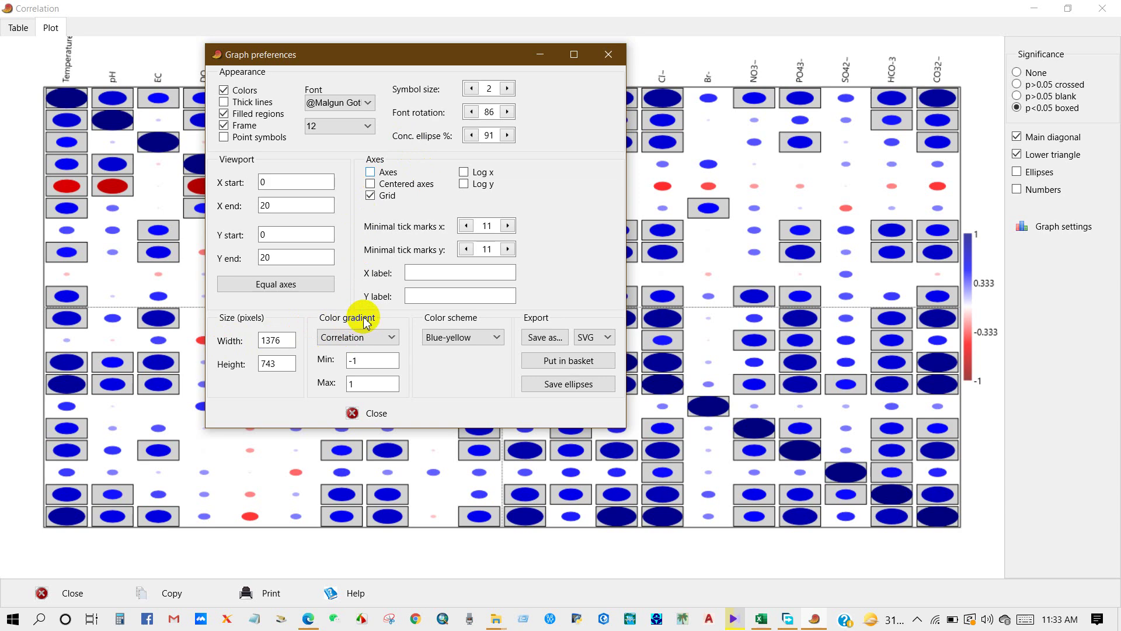
# Try the Cold-hot, Grayscale, Flame and Autumn color gradients on the plot, and set the gradient back to Correlation
pyautogui.click(357, 339)
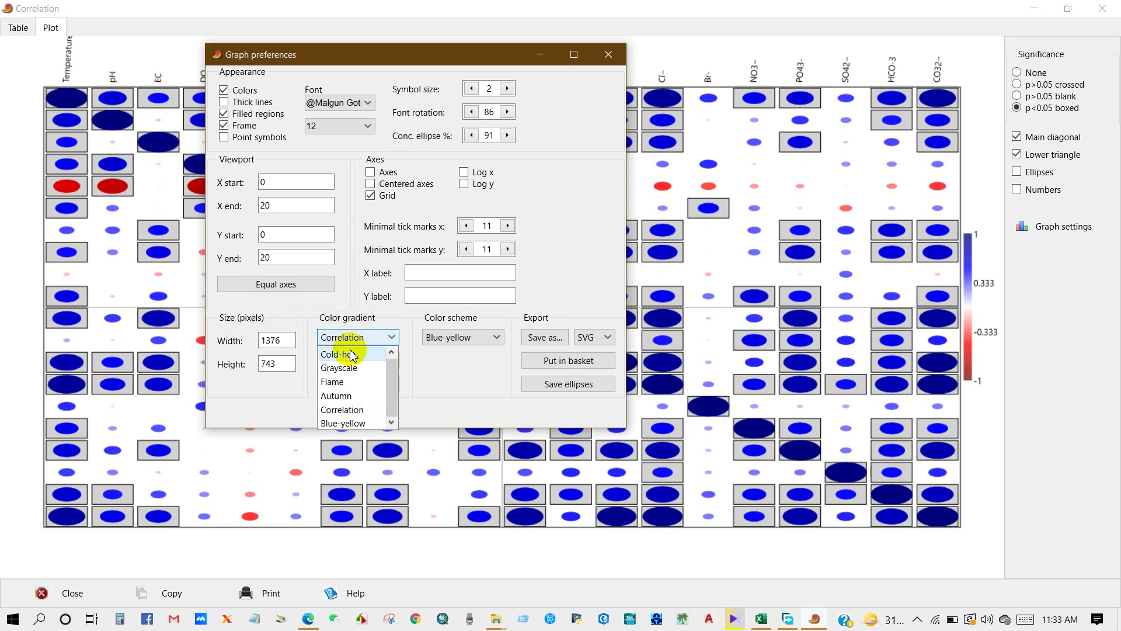
pyautogui.click(354, 353)
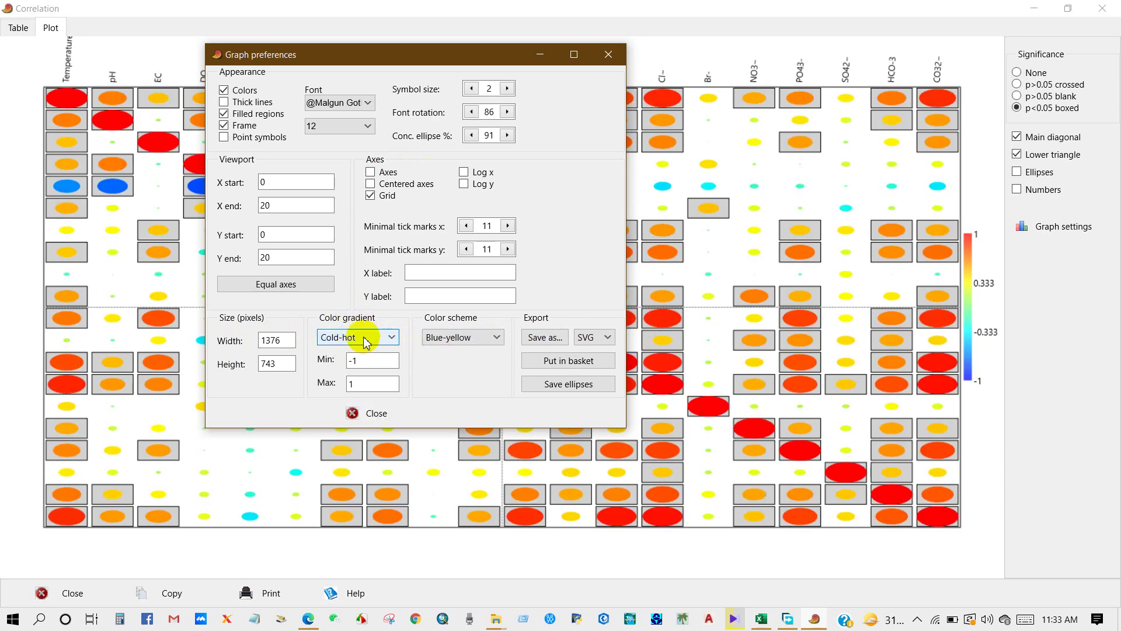
pyautogui.click(364, 339)
pyautogui.click(336, 367)
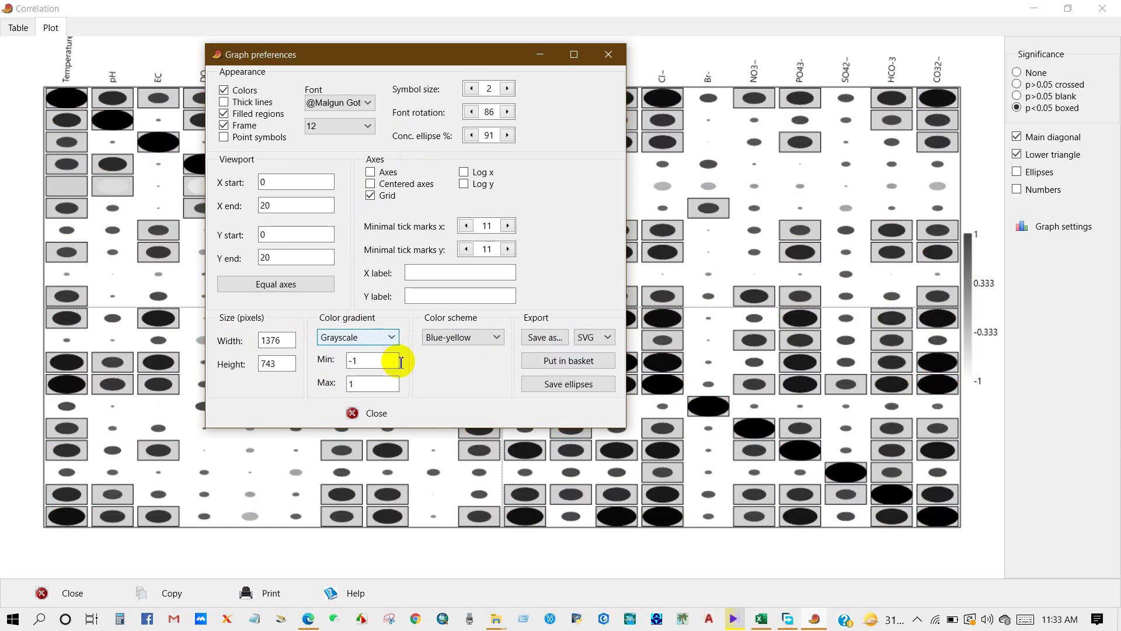
pyautogui.click(370, 341)
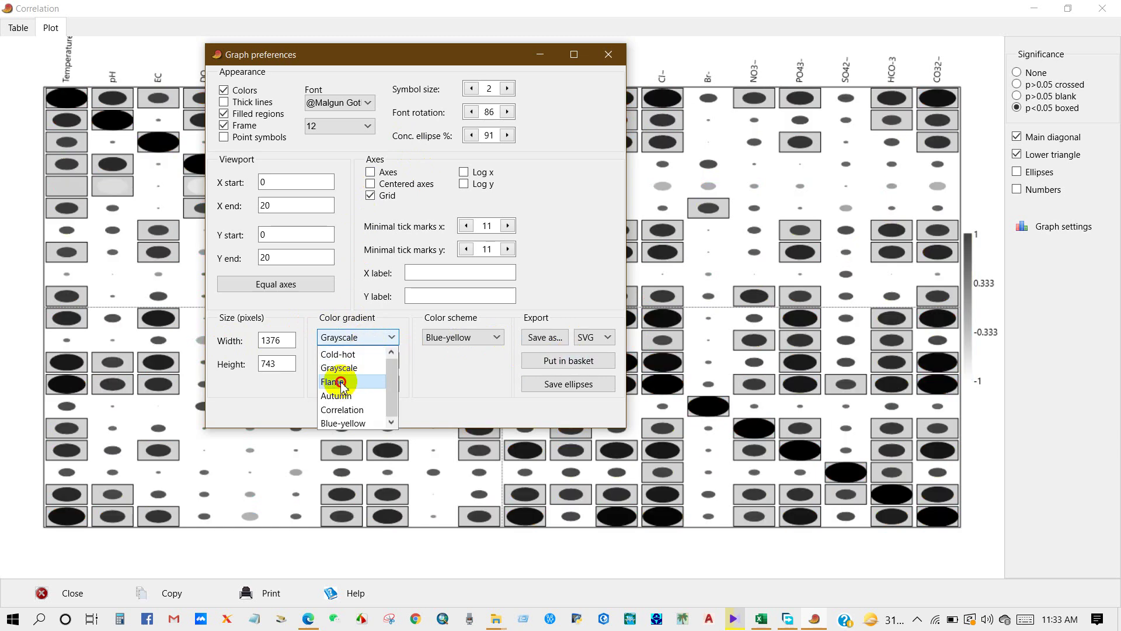
pyautogui.click(342, 382)
pyautogui.click(354, 345)
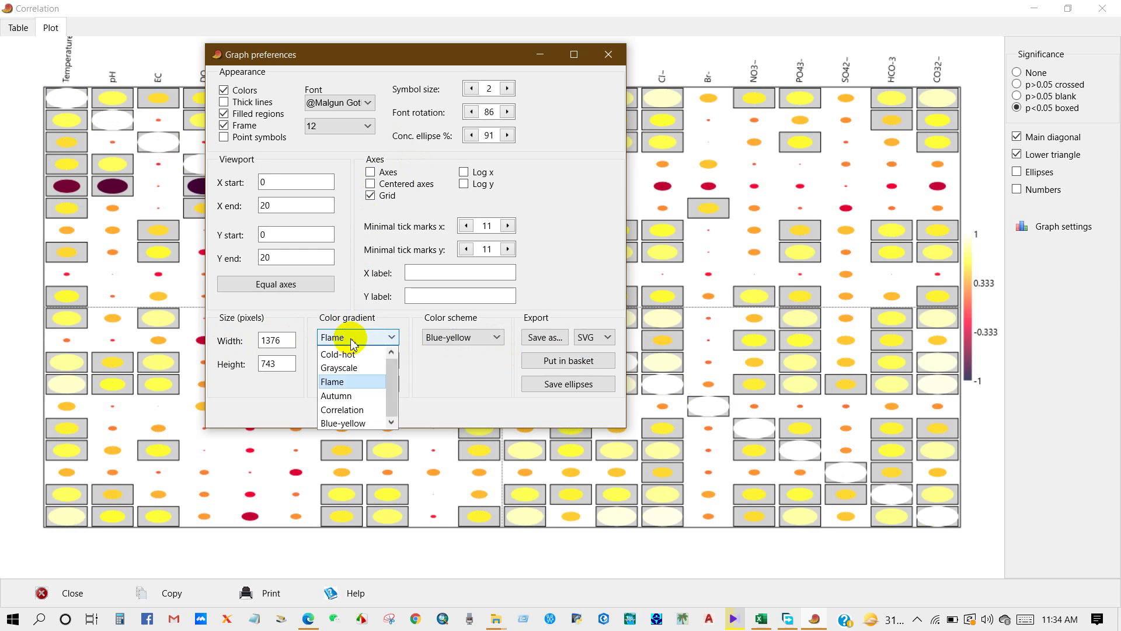
pyautogui.click(347, 390)
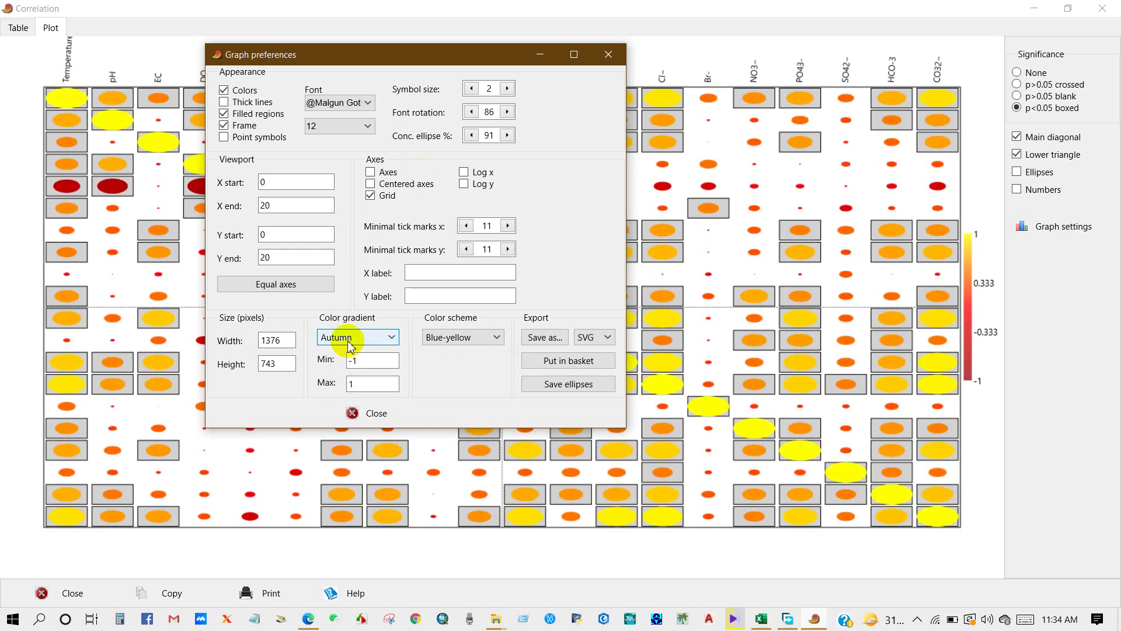
pyautogui.click(349, 341)
pyautogui.click(349, 410)
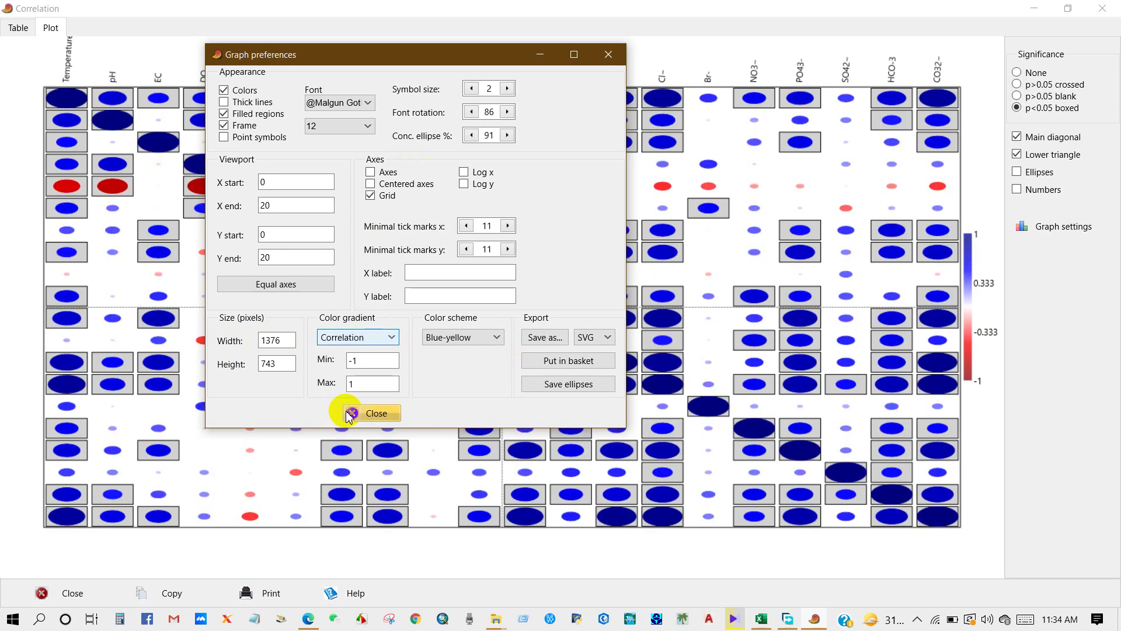
# Try the Blue-yellow color gradient on the plot and restore the Correlation gradient
pyautogui.click(343, 347)
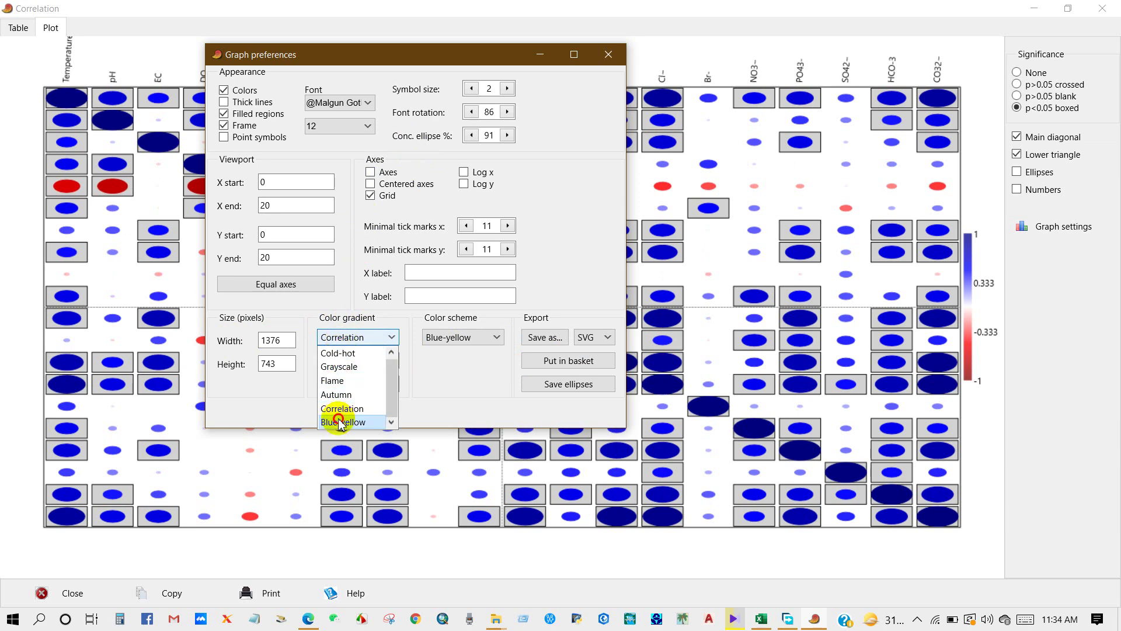
pyautogui.click(341, 424)
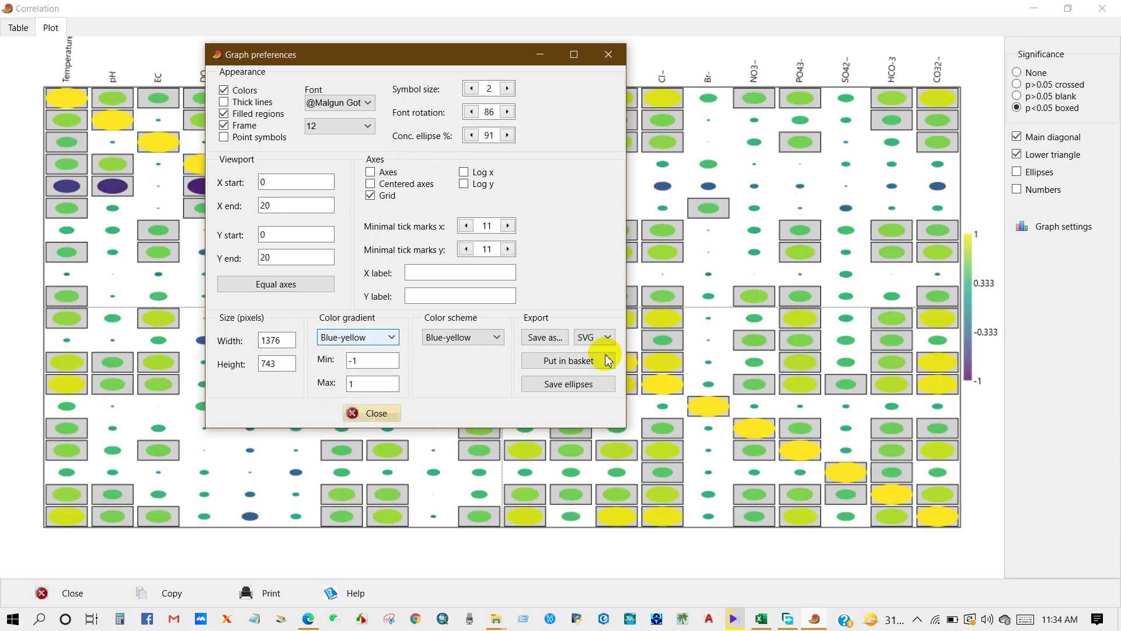
pyautogui.click(359, 339)
pyautogui.click(343, 409)
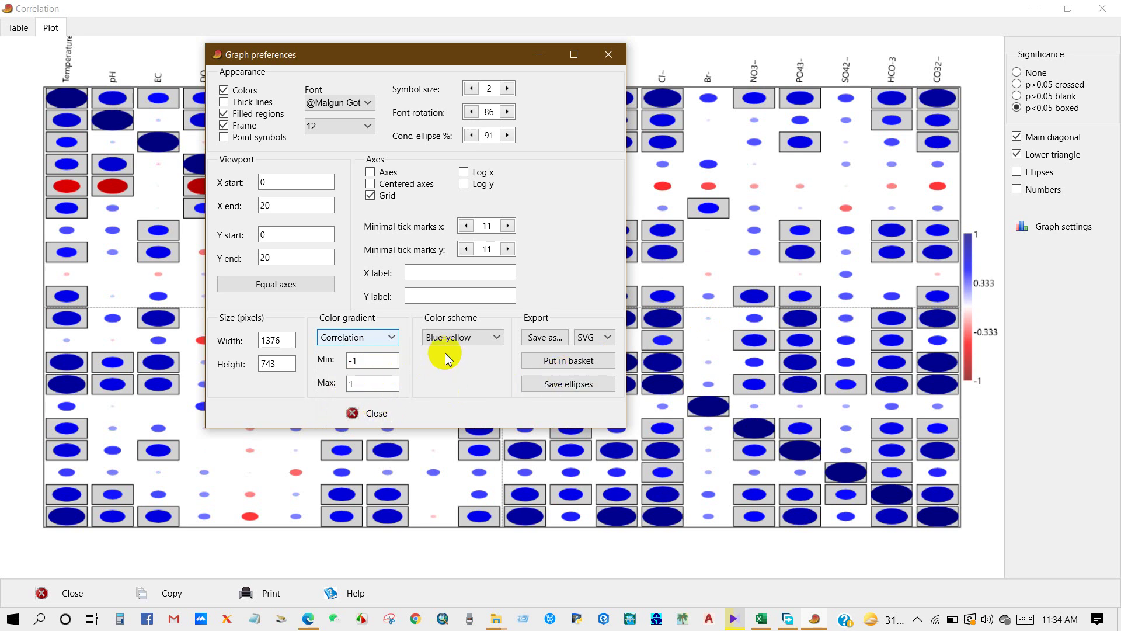
# Try the Pastels color scheme and switch the scheme back to Blue-yellow
pyautogui.click(466, 338)
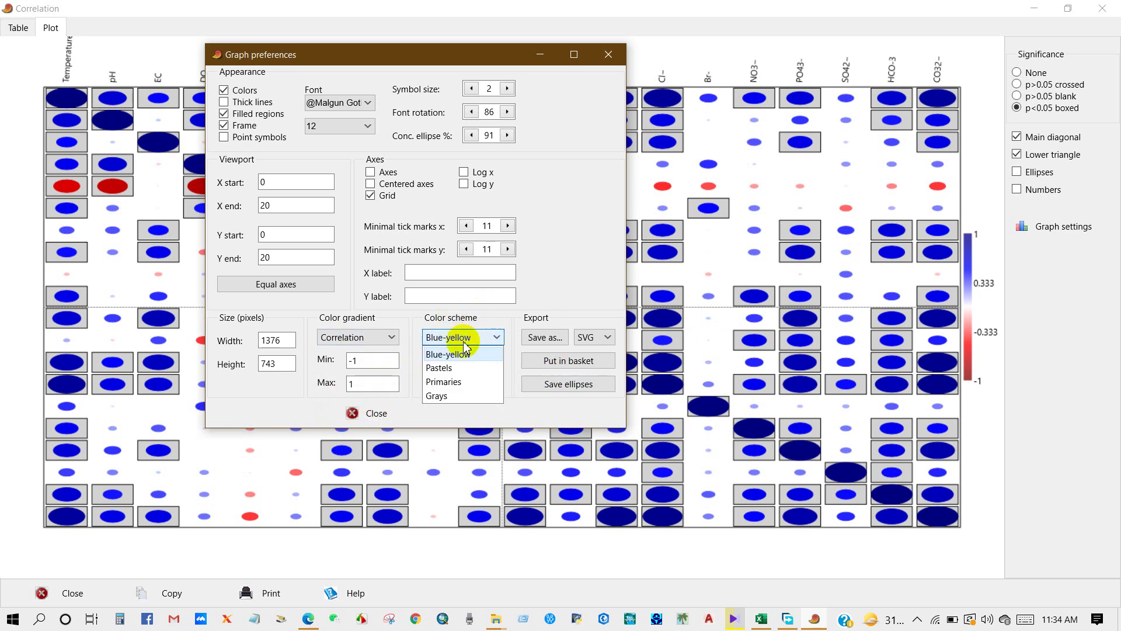
pyautogui.click(439, 368)
pyautogui.click(456, 344)
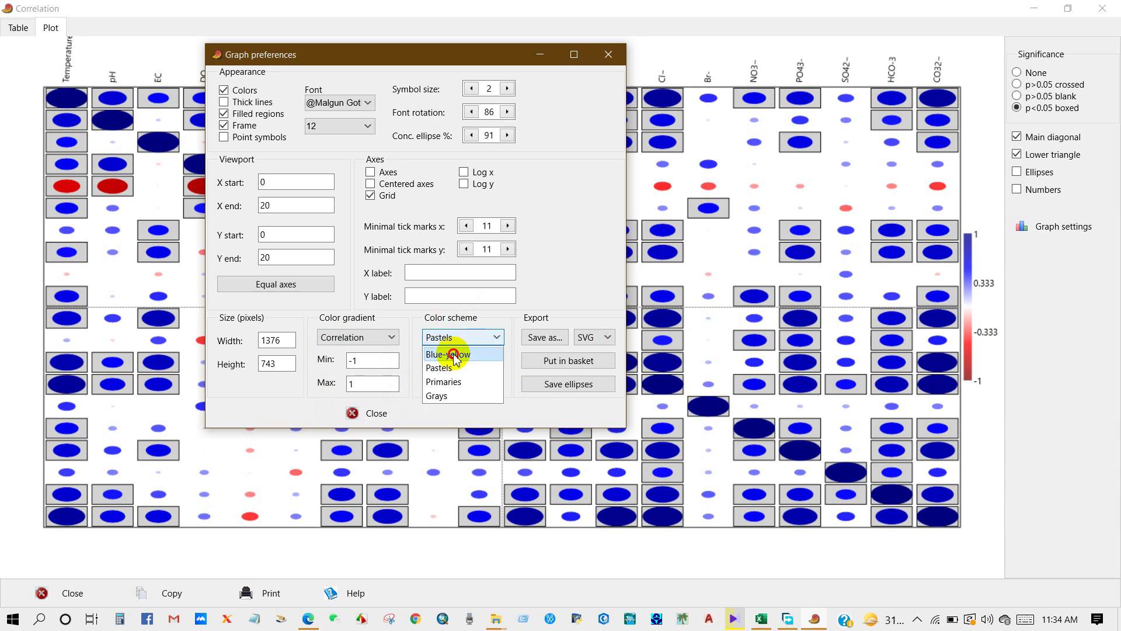
pyautogui.click(455, 355)
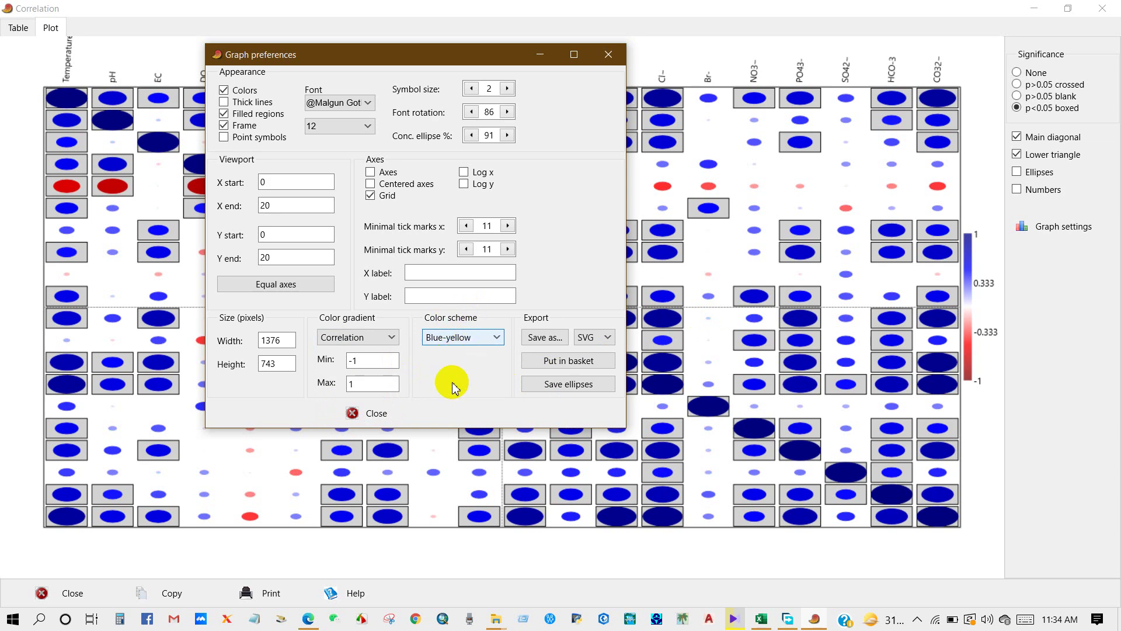
# Show the numbers on the correlation plot and reopen its graph preferences, moving the dialog slightly aside
pyautogui.click(1017, 190)
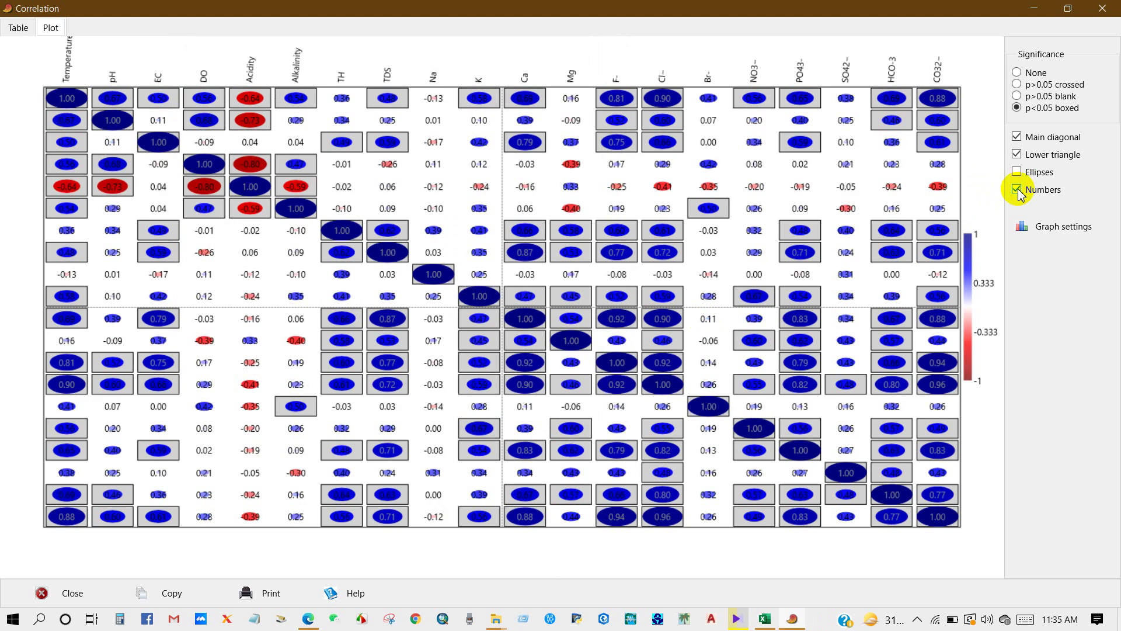
pyautogui.click(1026, 226)
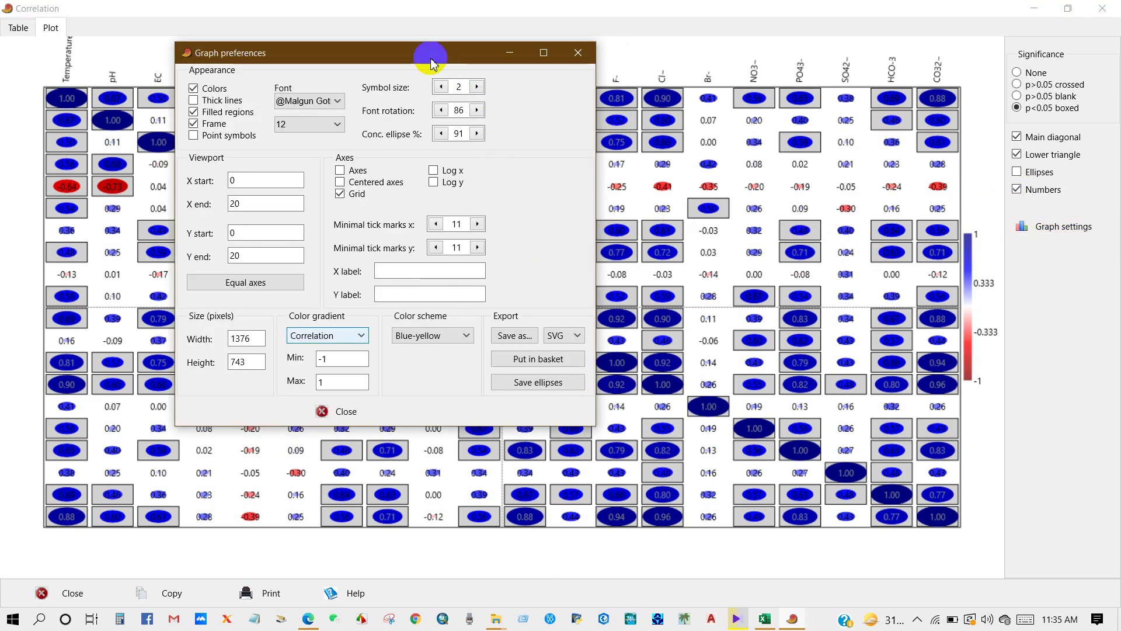
pyautogui.moveTo(431, 61); pyautogui.dragTo(398, 60)
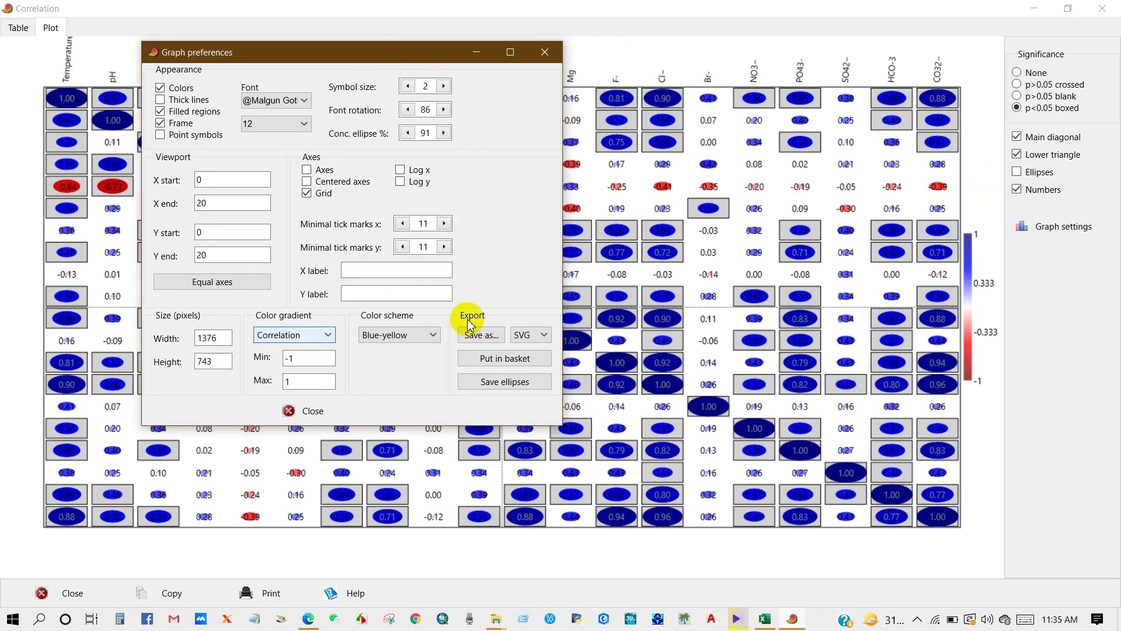
# Start exporting the plot in SVG format, and create and open a "Water data" folder on the Desktop as its location
pyautogui.click(527, 336)
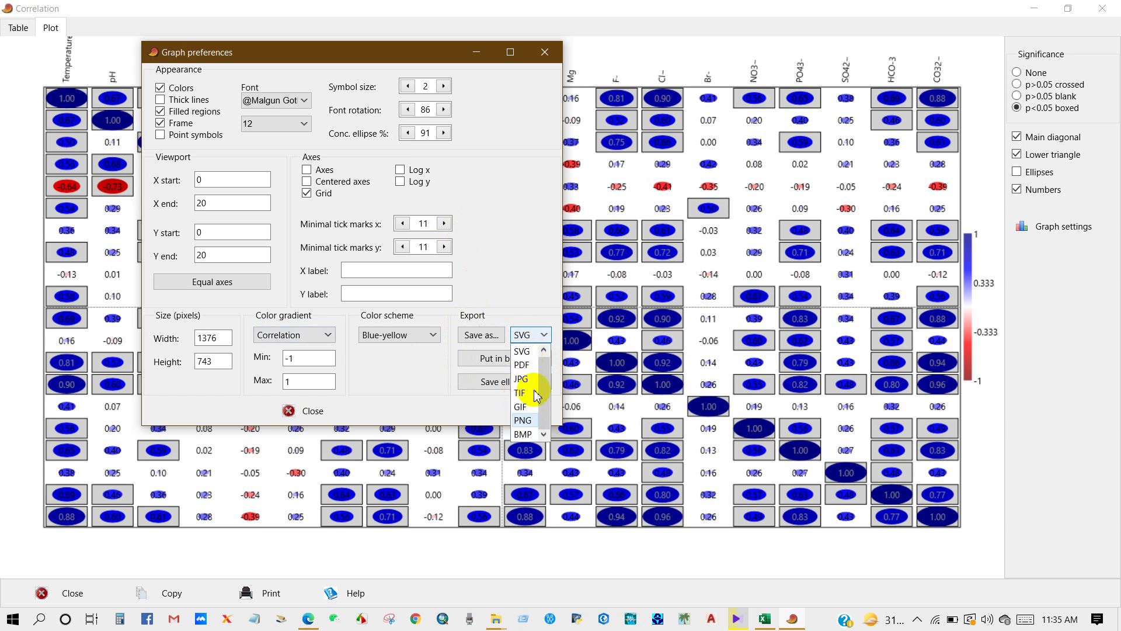
pyautogui.click(521, 351)
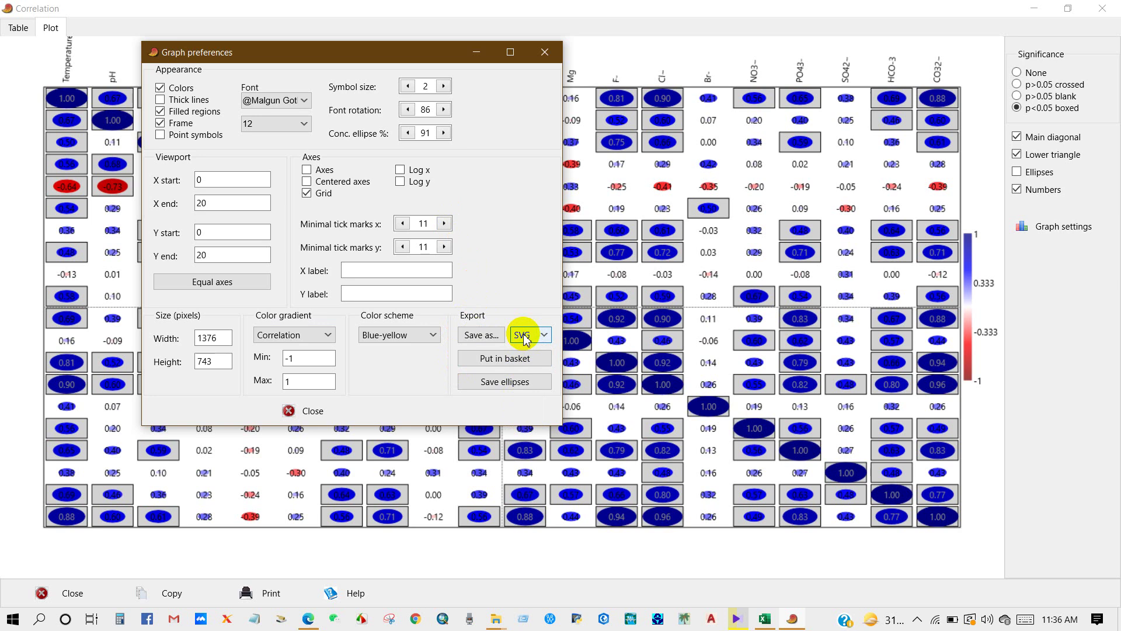
pyautogui.click(480, 335)
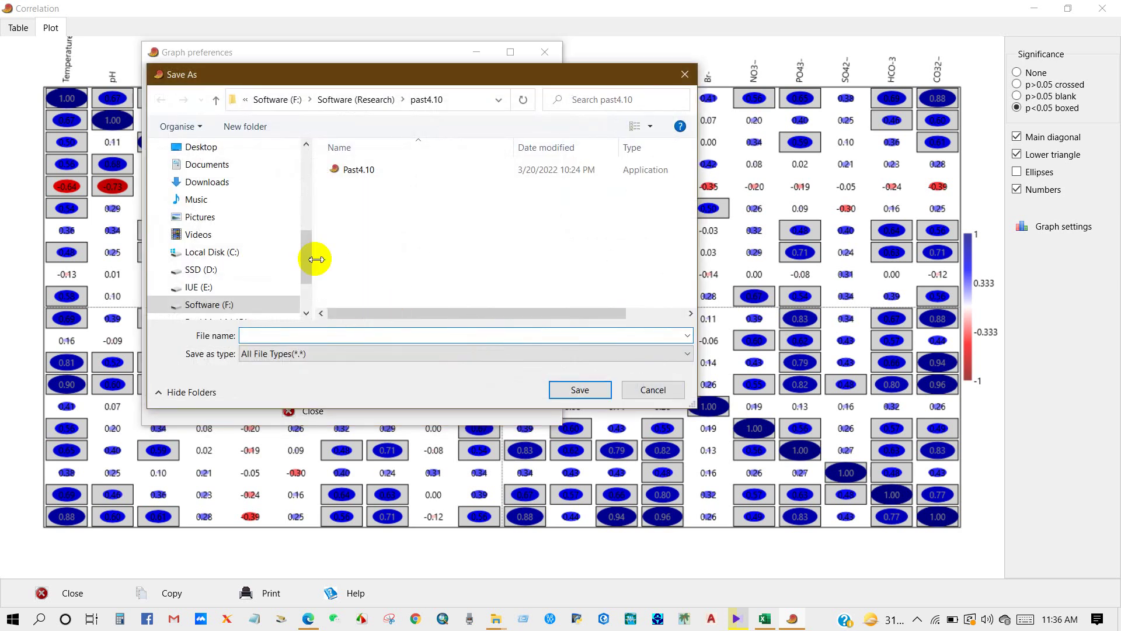
pyautogui.click(201, 147)
pyautogui.click(257, 128)
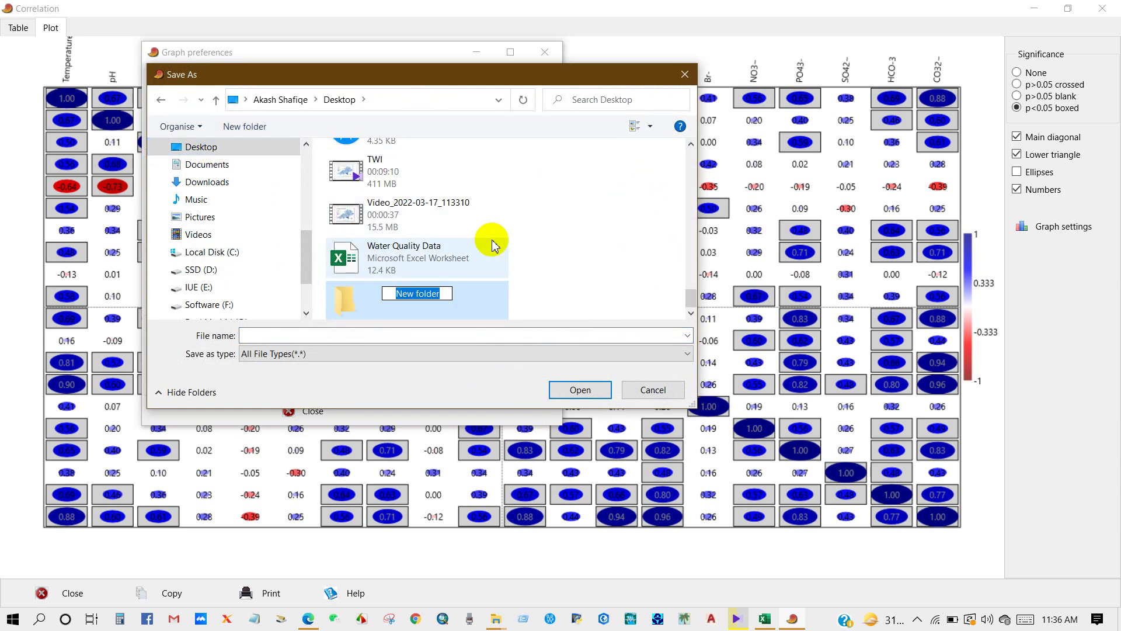
pyautogui.write('Water data')
pyautogui.click(415, 296)
pyautogui.doubleClick(408, 296)
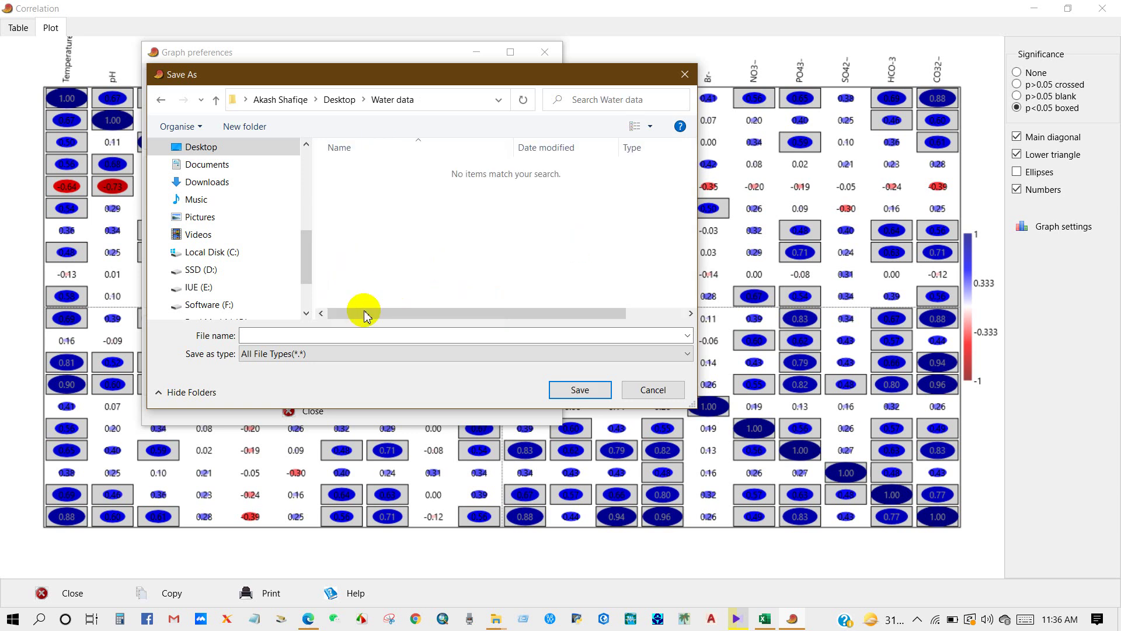
# Save the exported plot under the file name "water" in the Water data folder
pyautogui.click(302, 334)
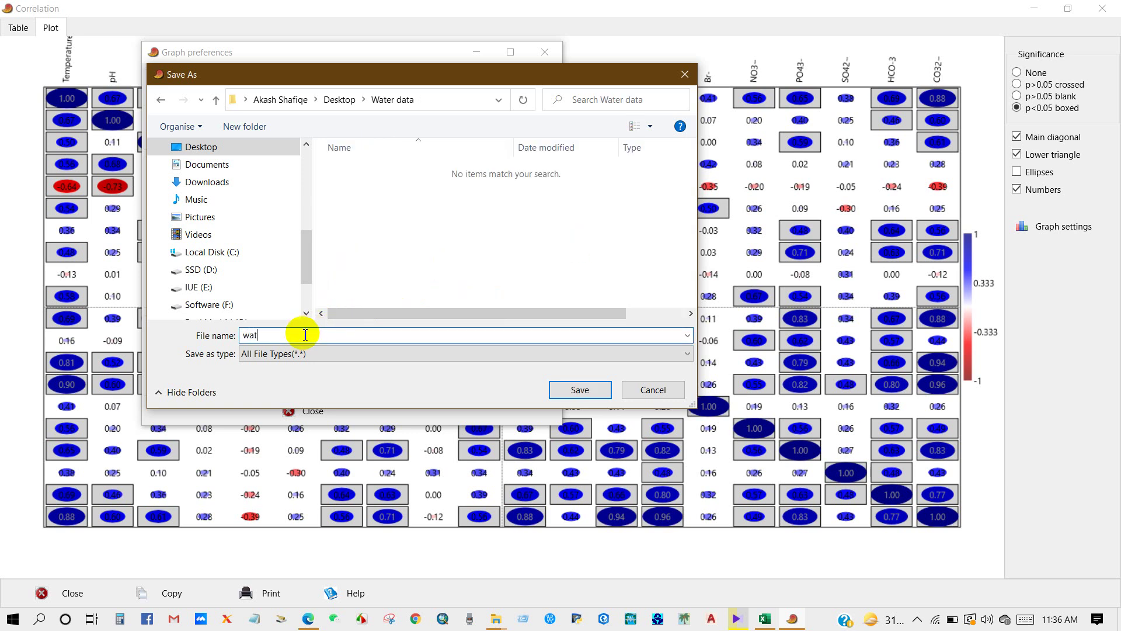
pyautogui.write('water')
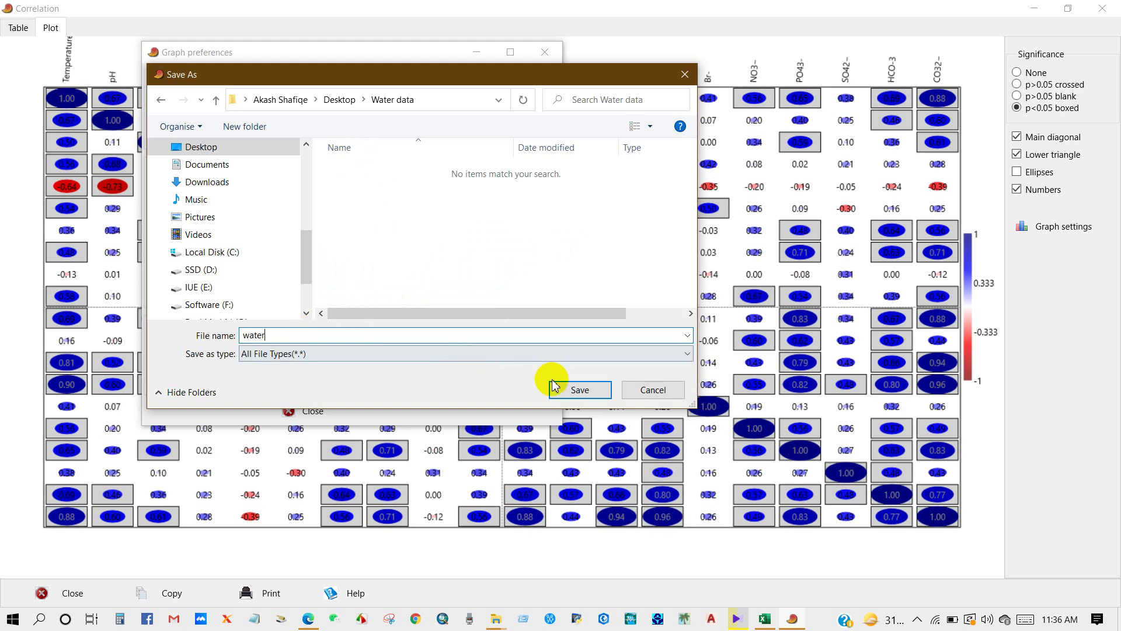
pyautogui.click(569, 388)
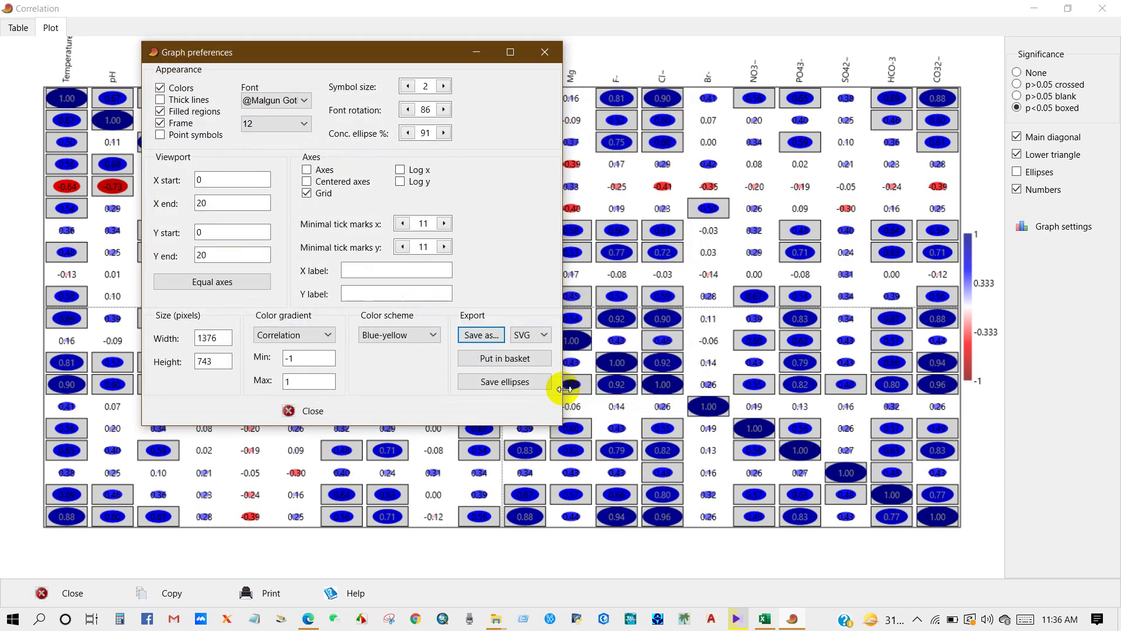
# Export the correlation plot in JPG format as "water" in the Water data folder and close the graph preferences
pyautogui.click(529, 335)
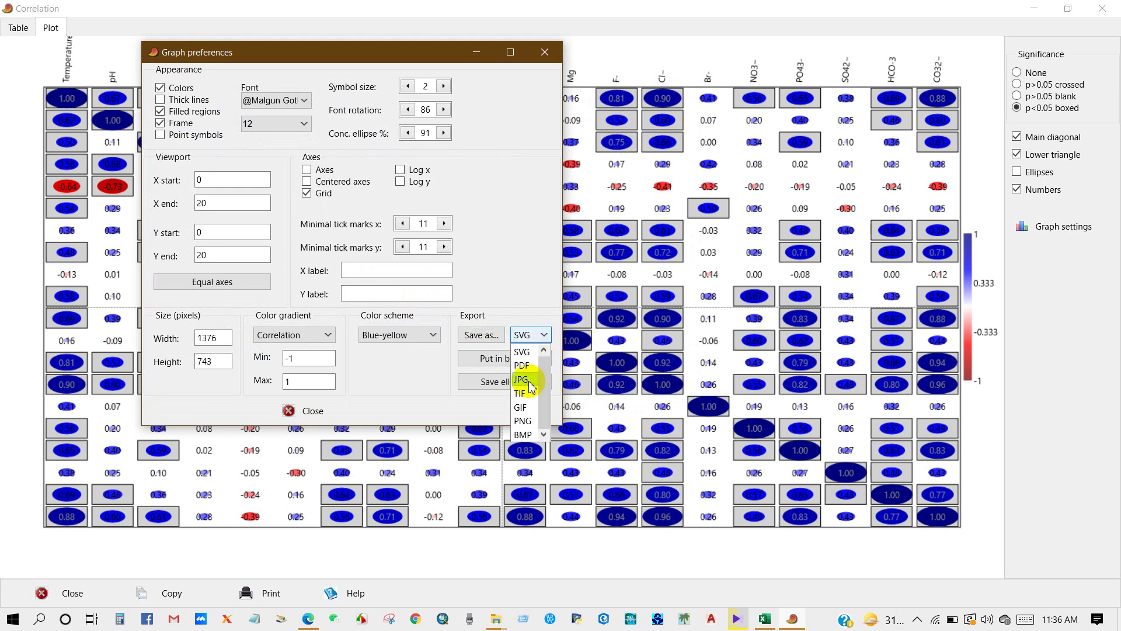
pyautogui.click(529, 380)
pyautogui.click(480, 336)
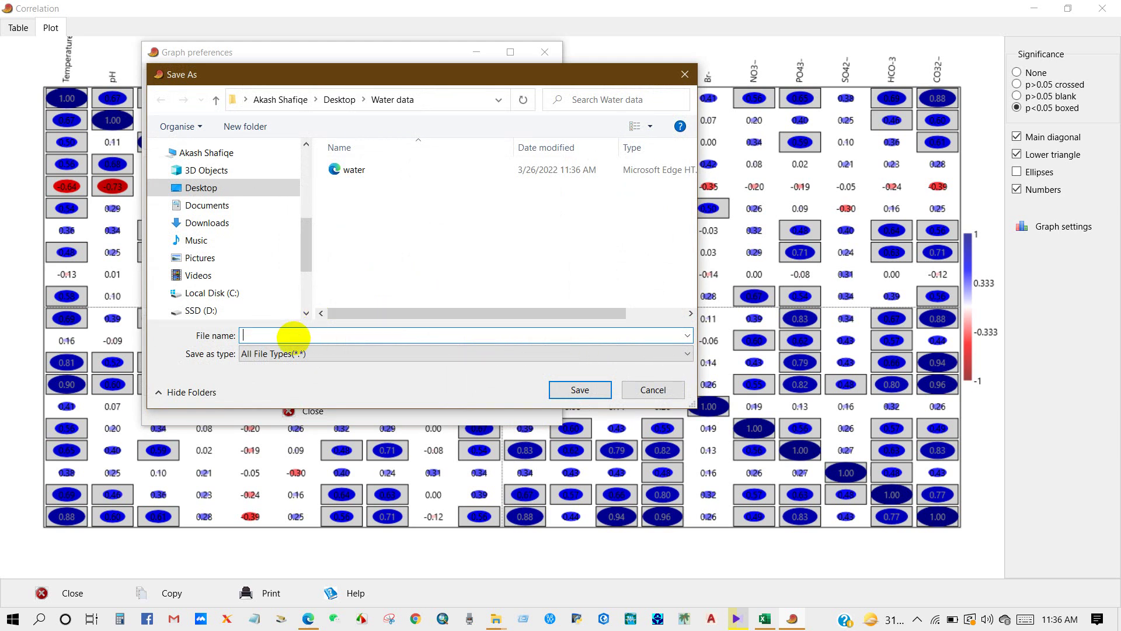
pyautogui.write('water')
pyautogui.click(407, 233)
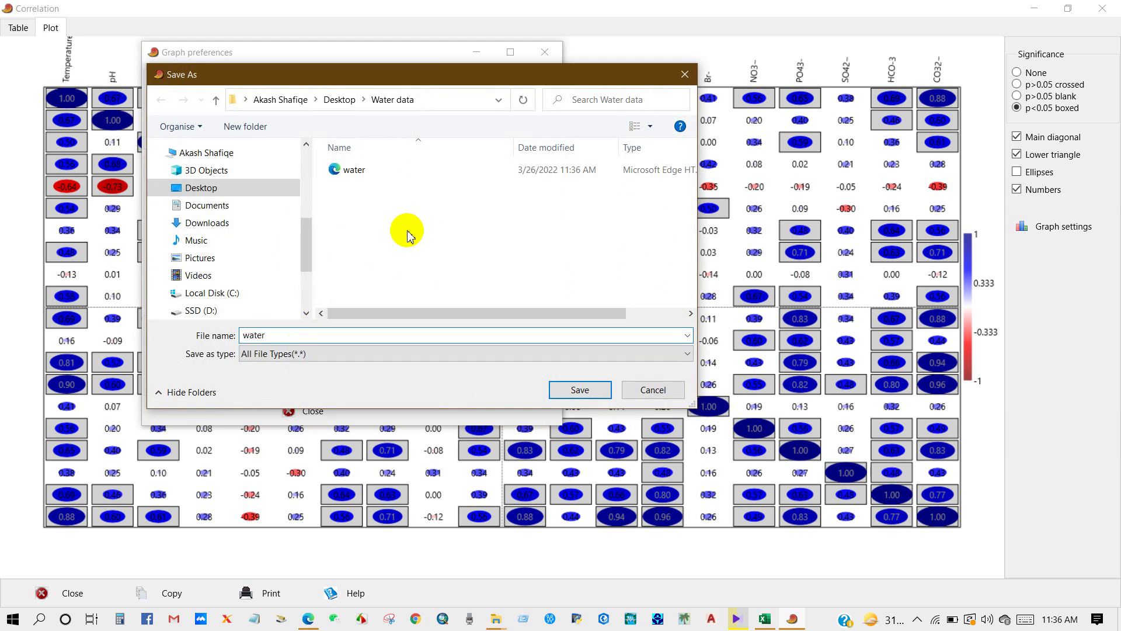
pyautogui.click(571, 388)
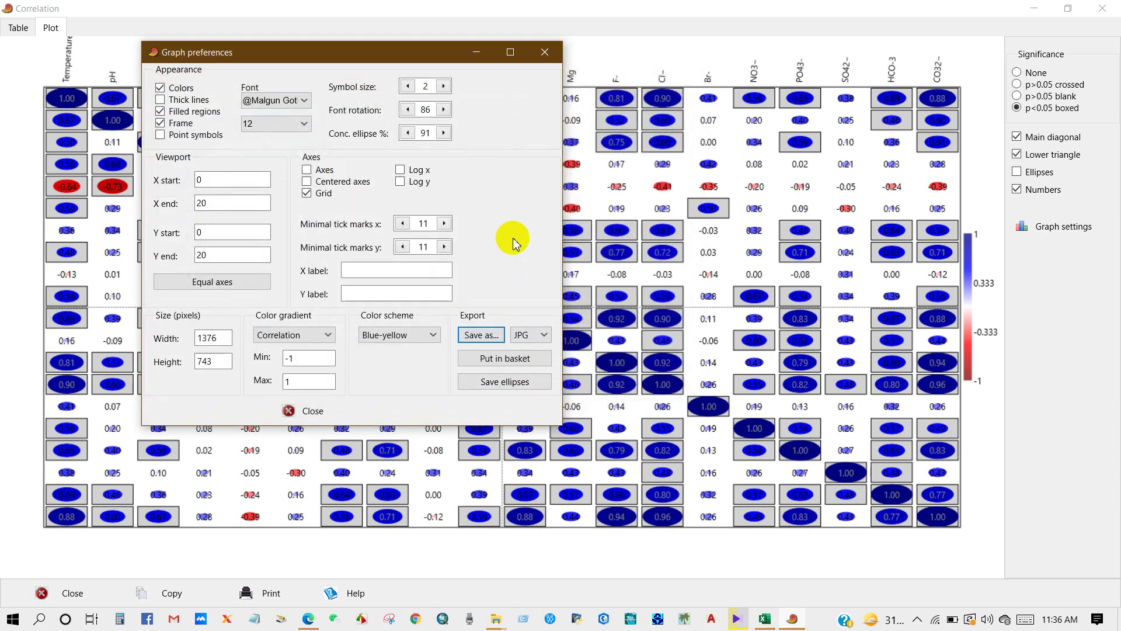
pyautogui.click(311, 409)
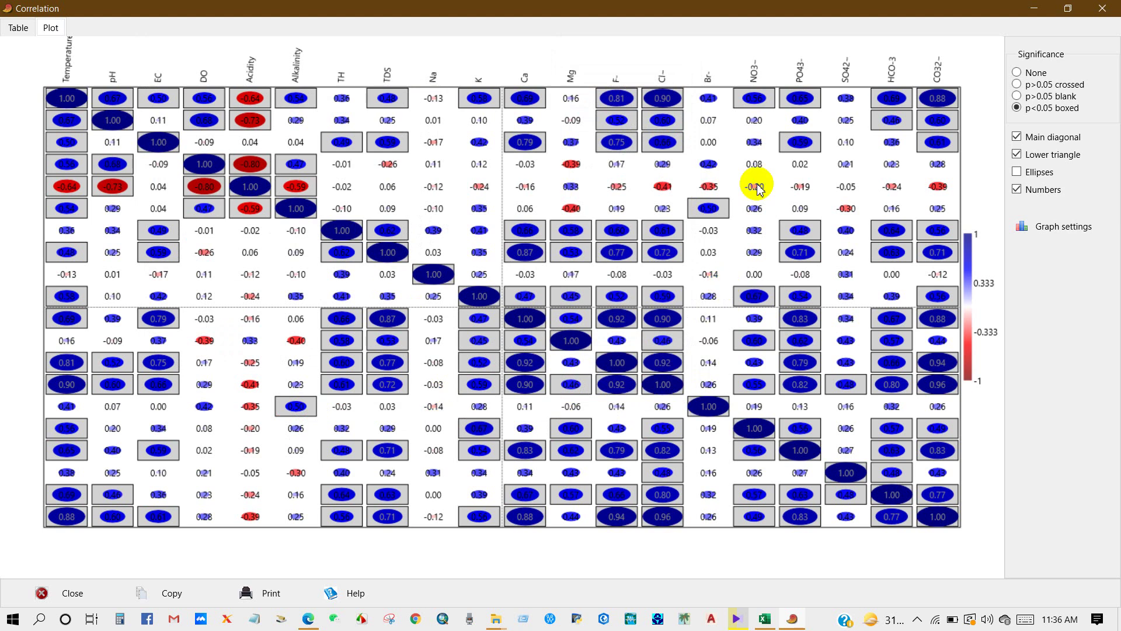
# Compare the Pearson correlation table with the correlation plot, ending on the table view
pyautogui.click(19, 28)
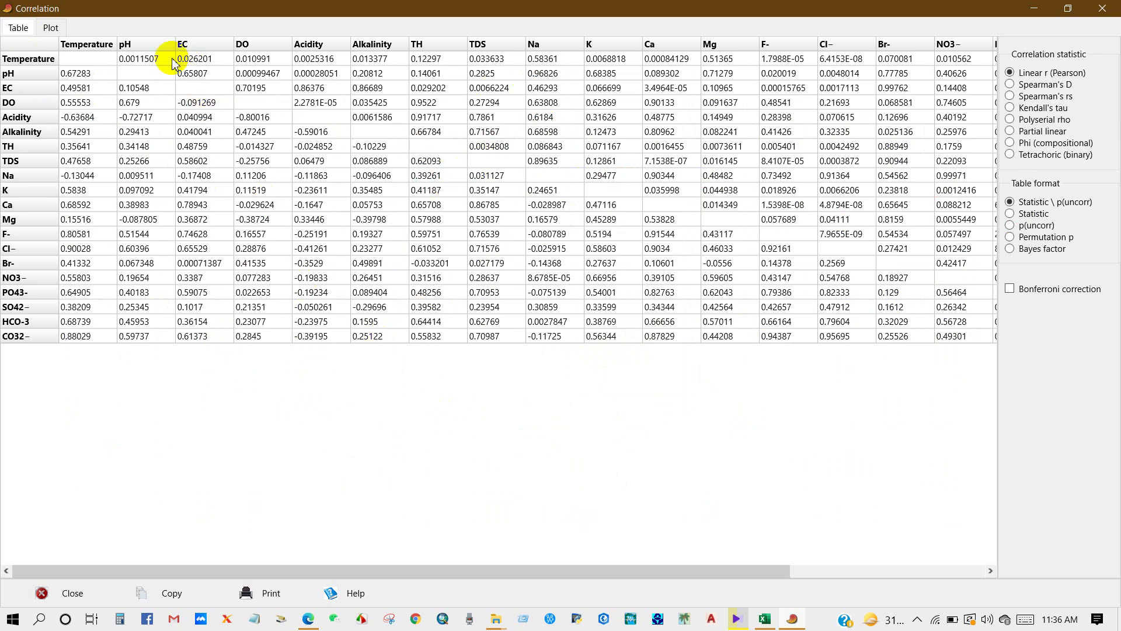
pyautogui.click(51, 28)
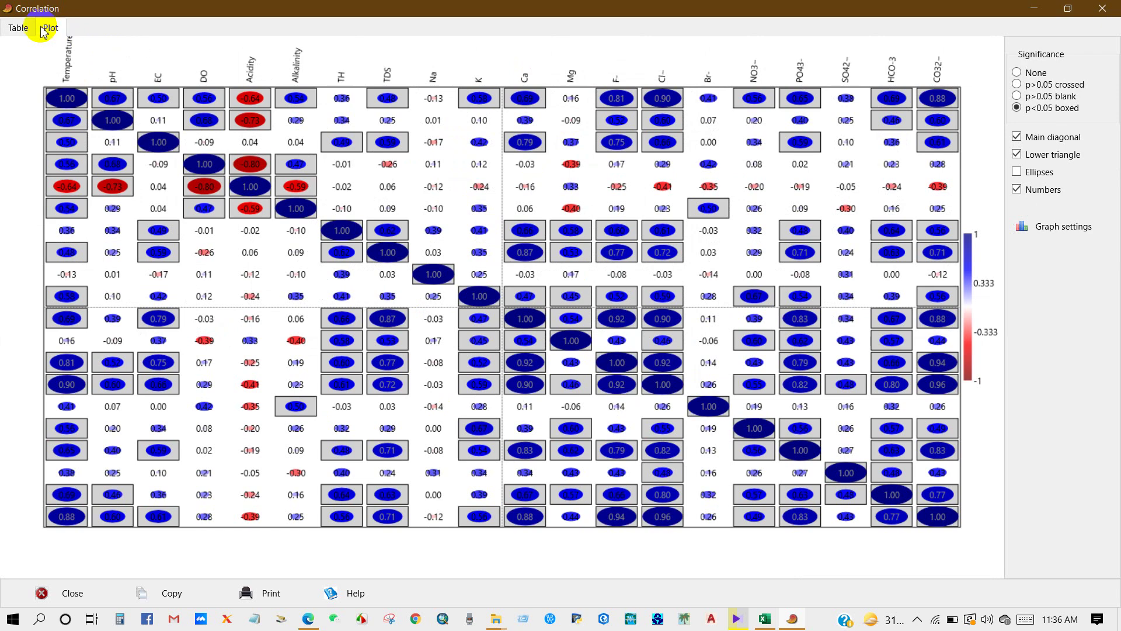
pyautogui.click(16, 32)
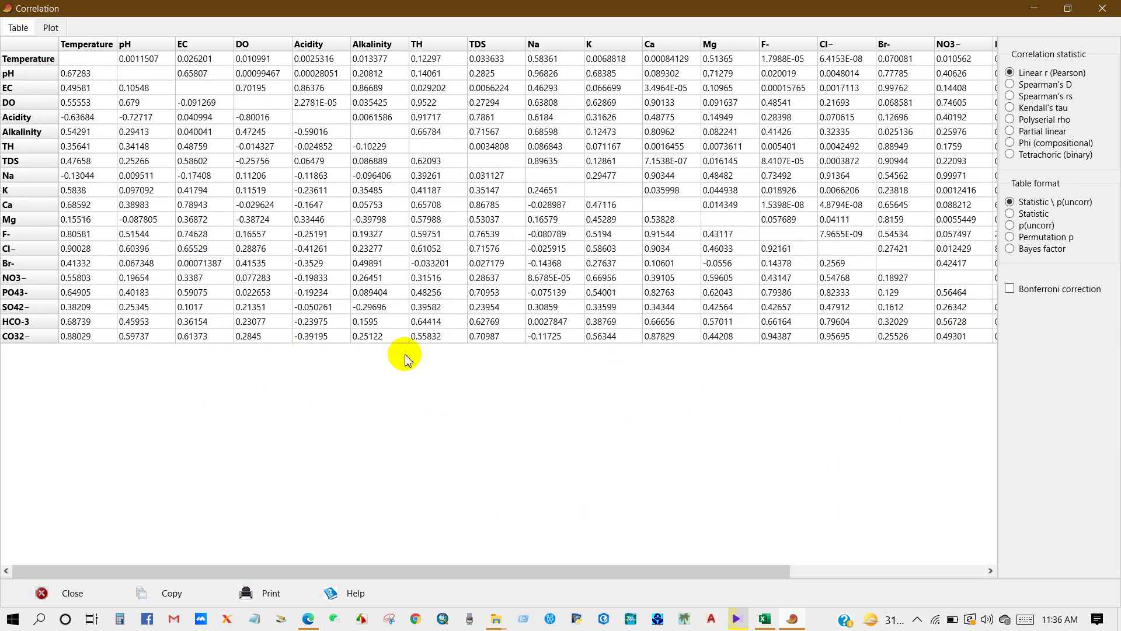